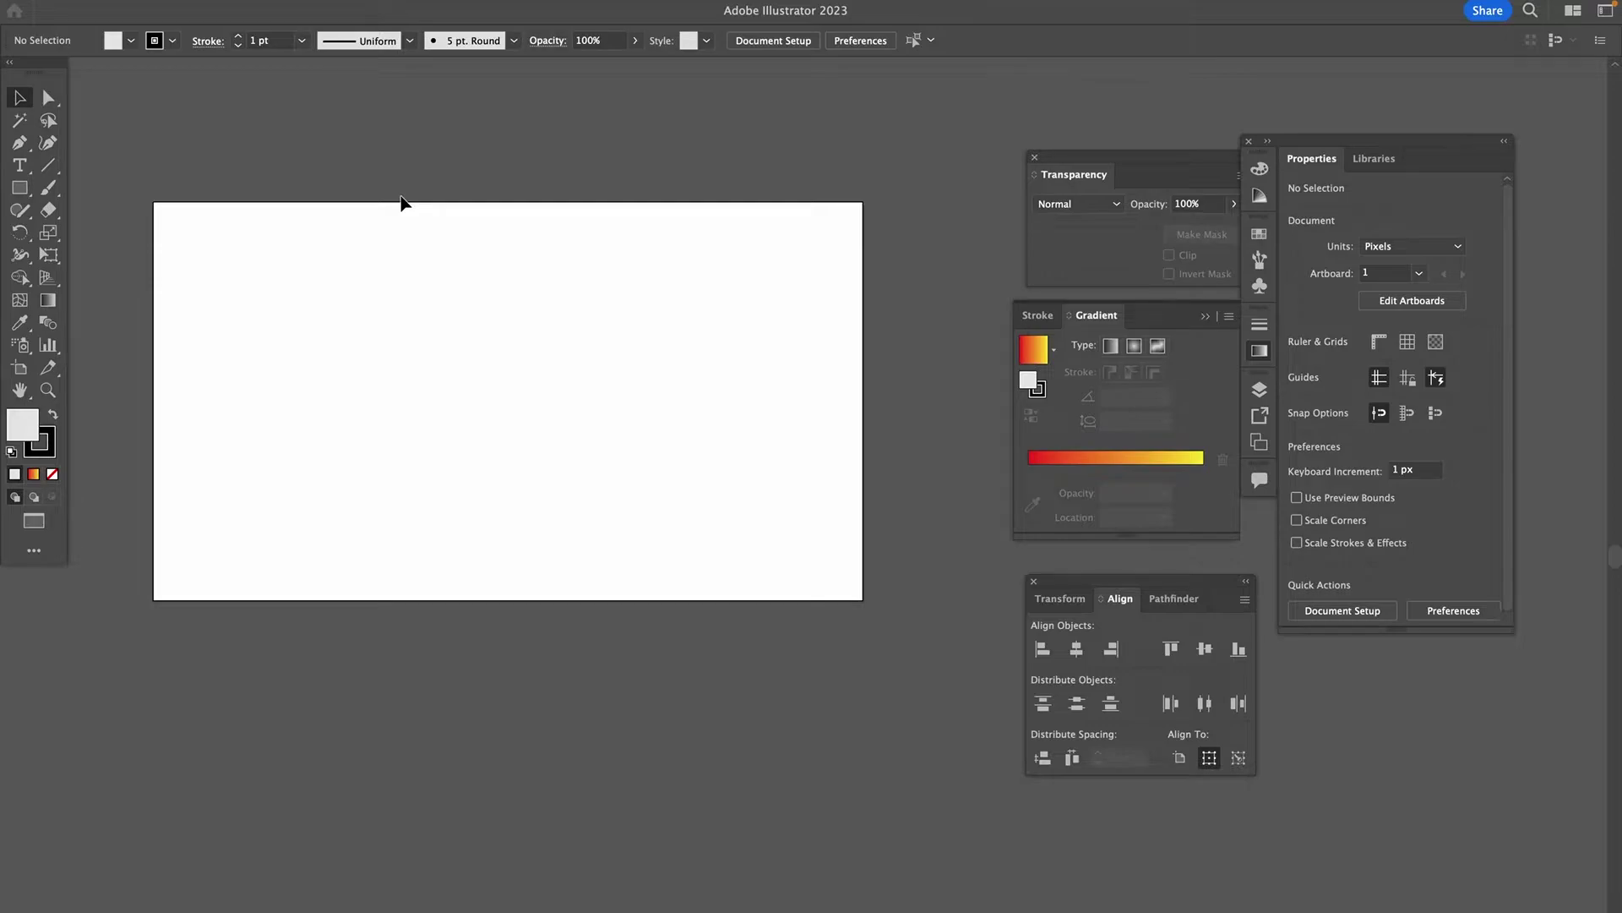
# Step: Sketch a circle with the Shaper tool, shrink it to about 198 px and move it up-left
pyautogui.click(20, 213)
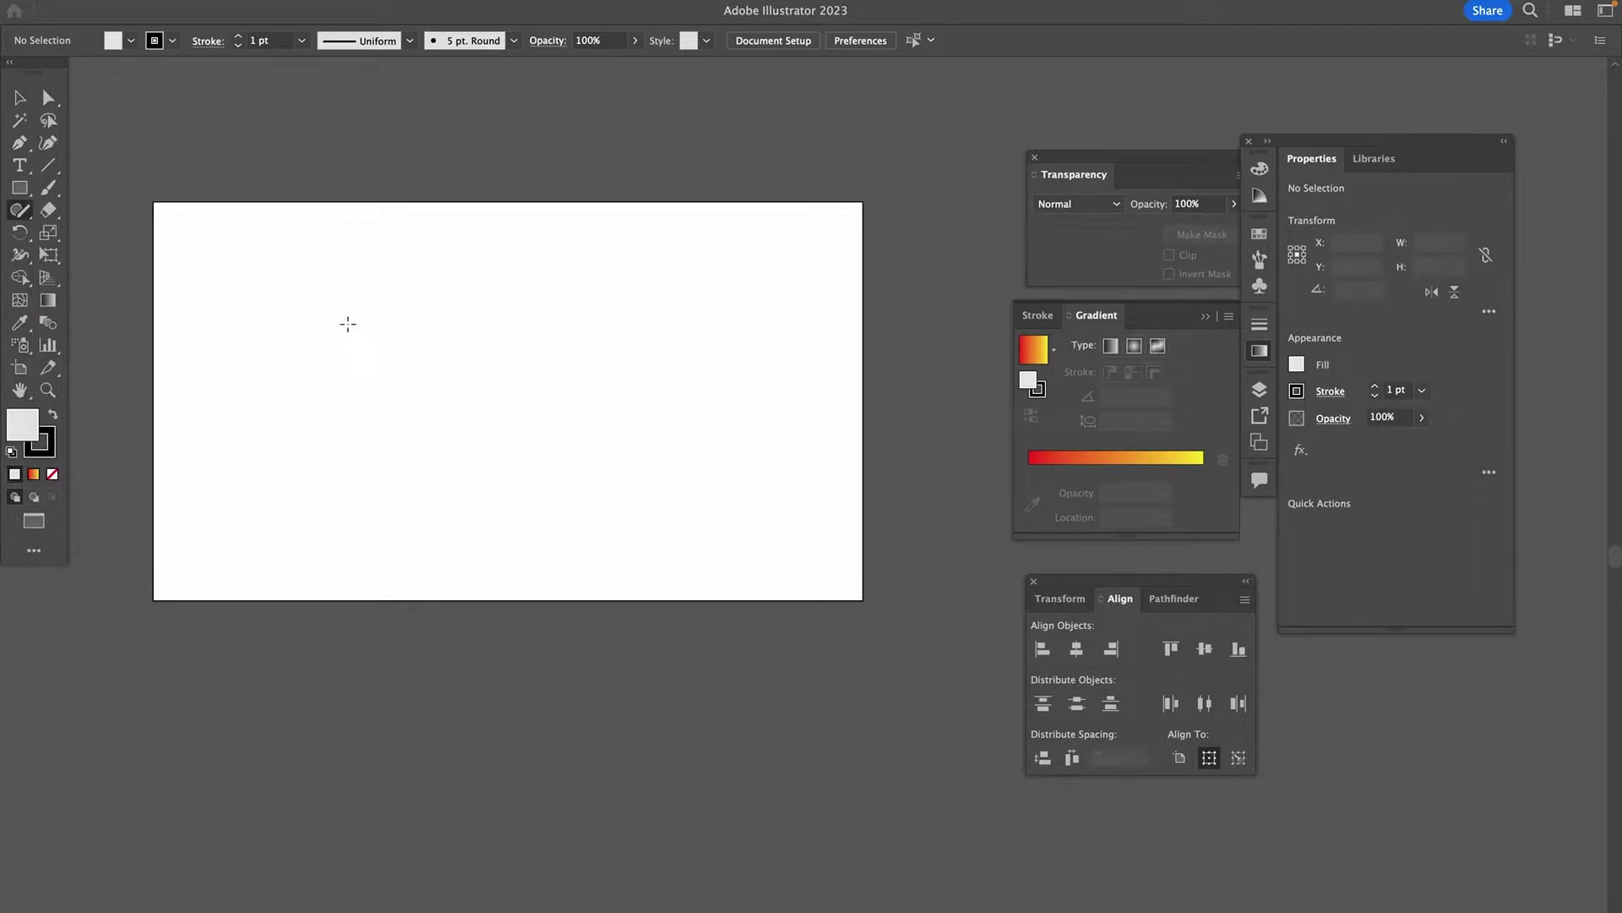
pyautogui.moveTo(345, 309)
pyautogui.mouseDown()
pyautogui.moveTo(232, 353)
pyautogui.moveTo(380, 472)
pyautogui.moveTo(455, 325)
pyautogui.moveTo(306, 295)
pyautogui.mouseUp()
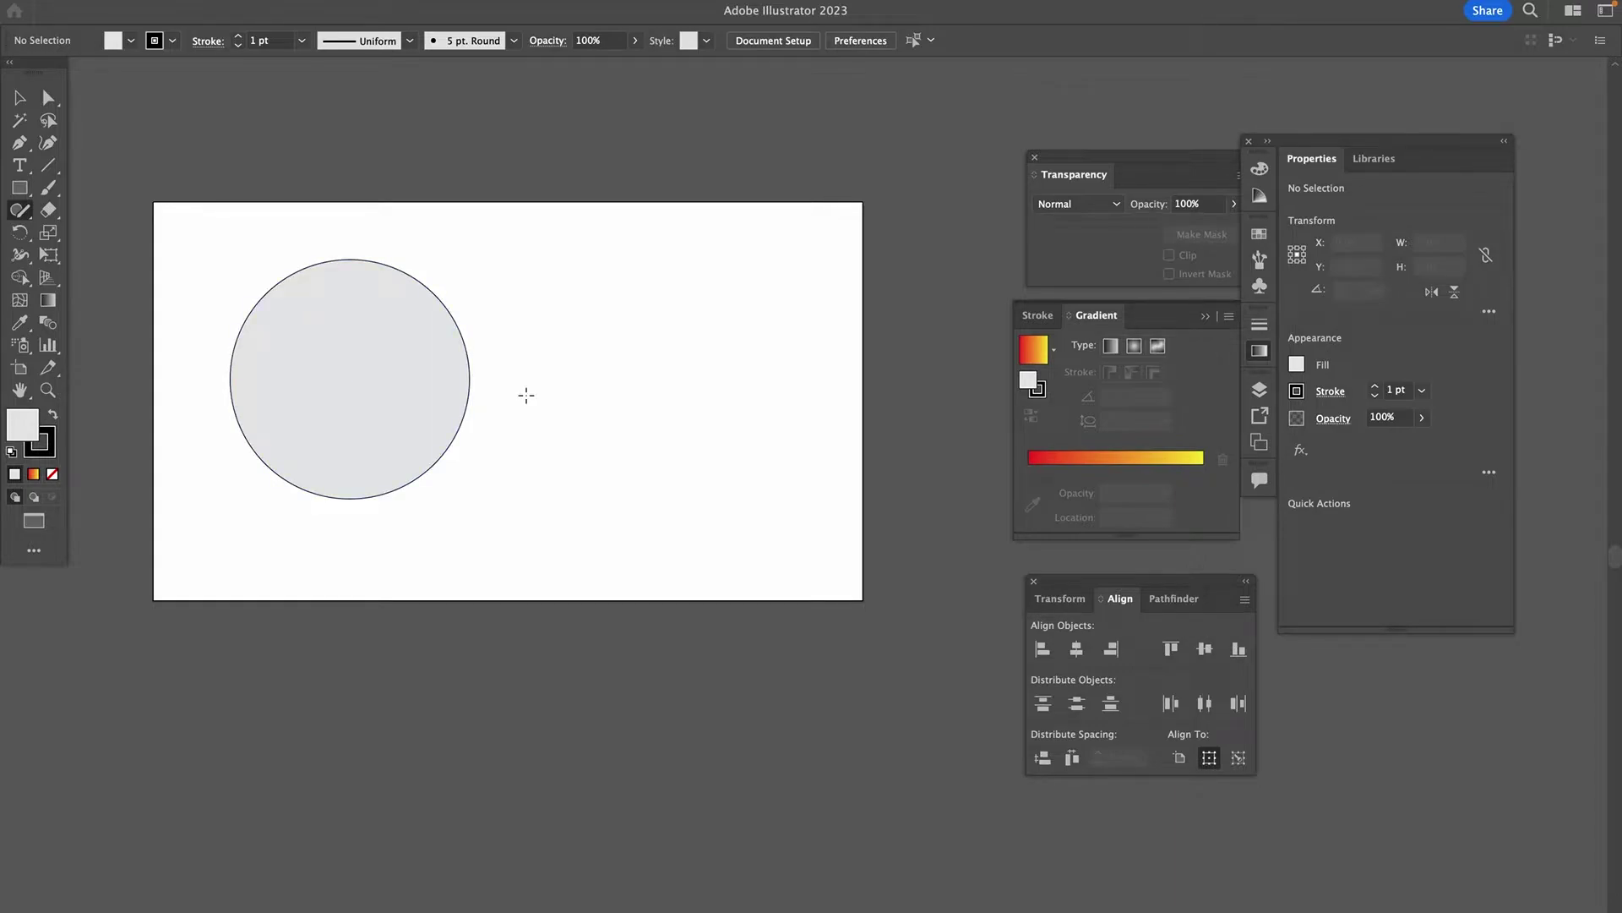
pyautogui.press('v')
pyautogui.click(435, 353)
pyautogui.moveTo(470, 260); pyautogui.dragTo(364, 390)
pyautogui.moveTo(307, 438); pyautogui.dragTo(290, 349)
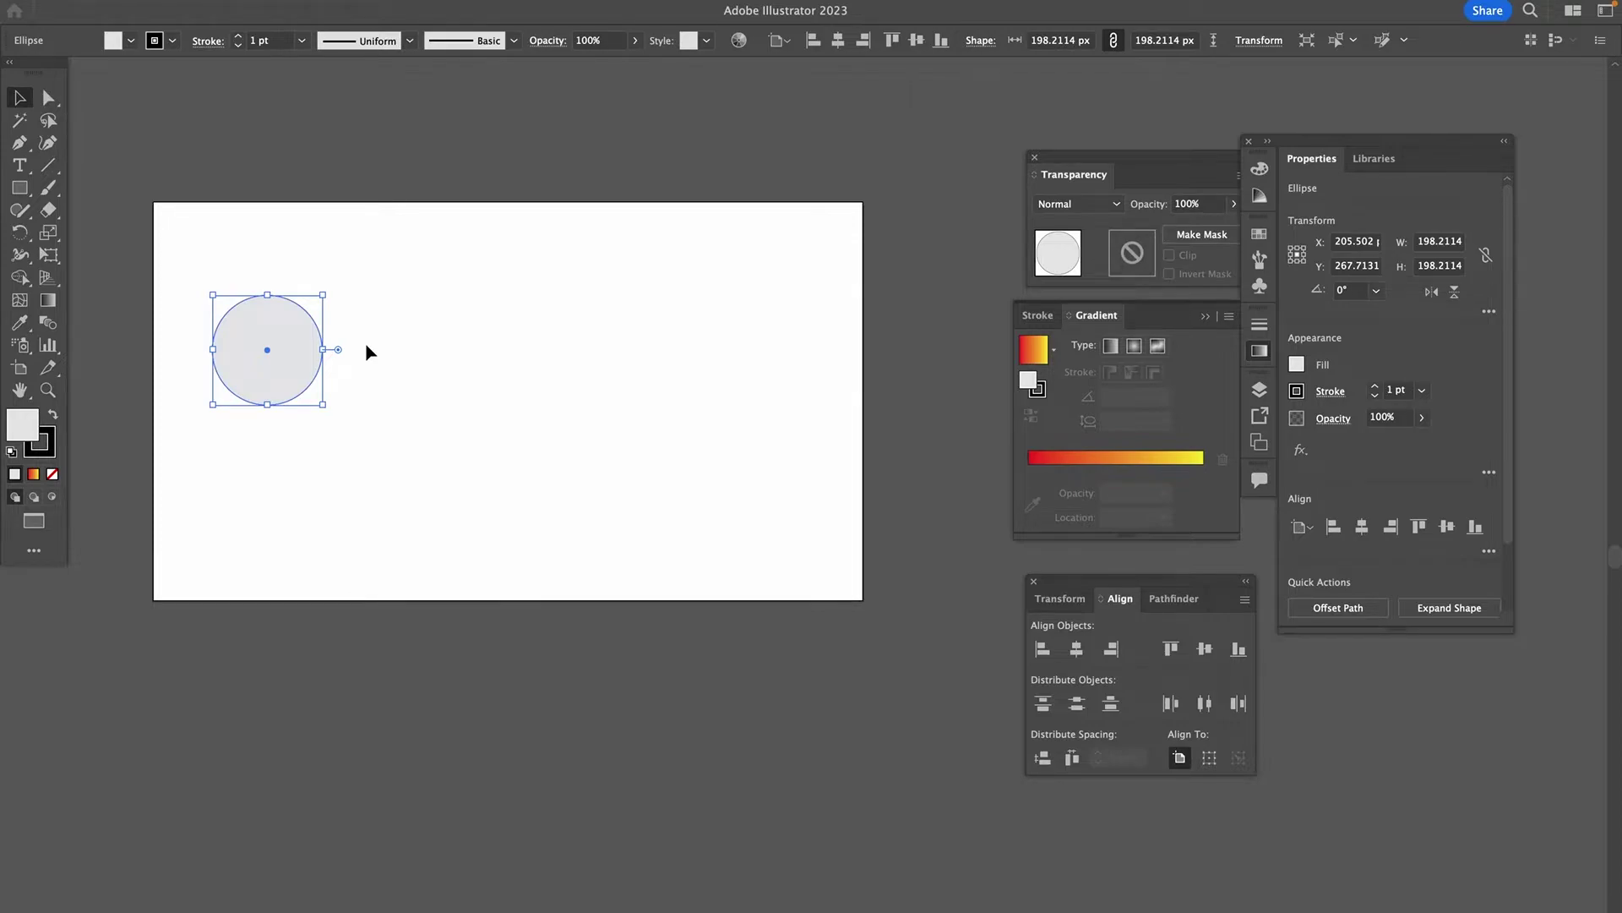
# Step: Duplicate the circle to create four additional copies on the artboard
pyautogui.hotkey('ctrl', 'v')
pyautogui.moveTo(778, 520); pyautogui.dragTo(597, 476)
pyautogui.hotkey('ctrl', 'v')
pyautogui.moveTo(779, 520); pyautogui.dragTo(760, 433)
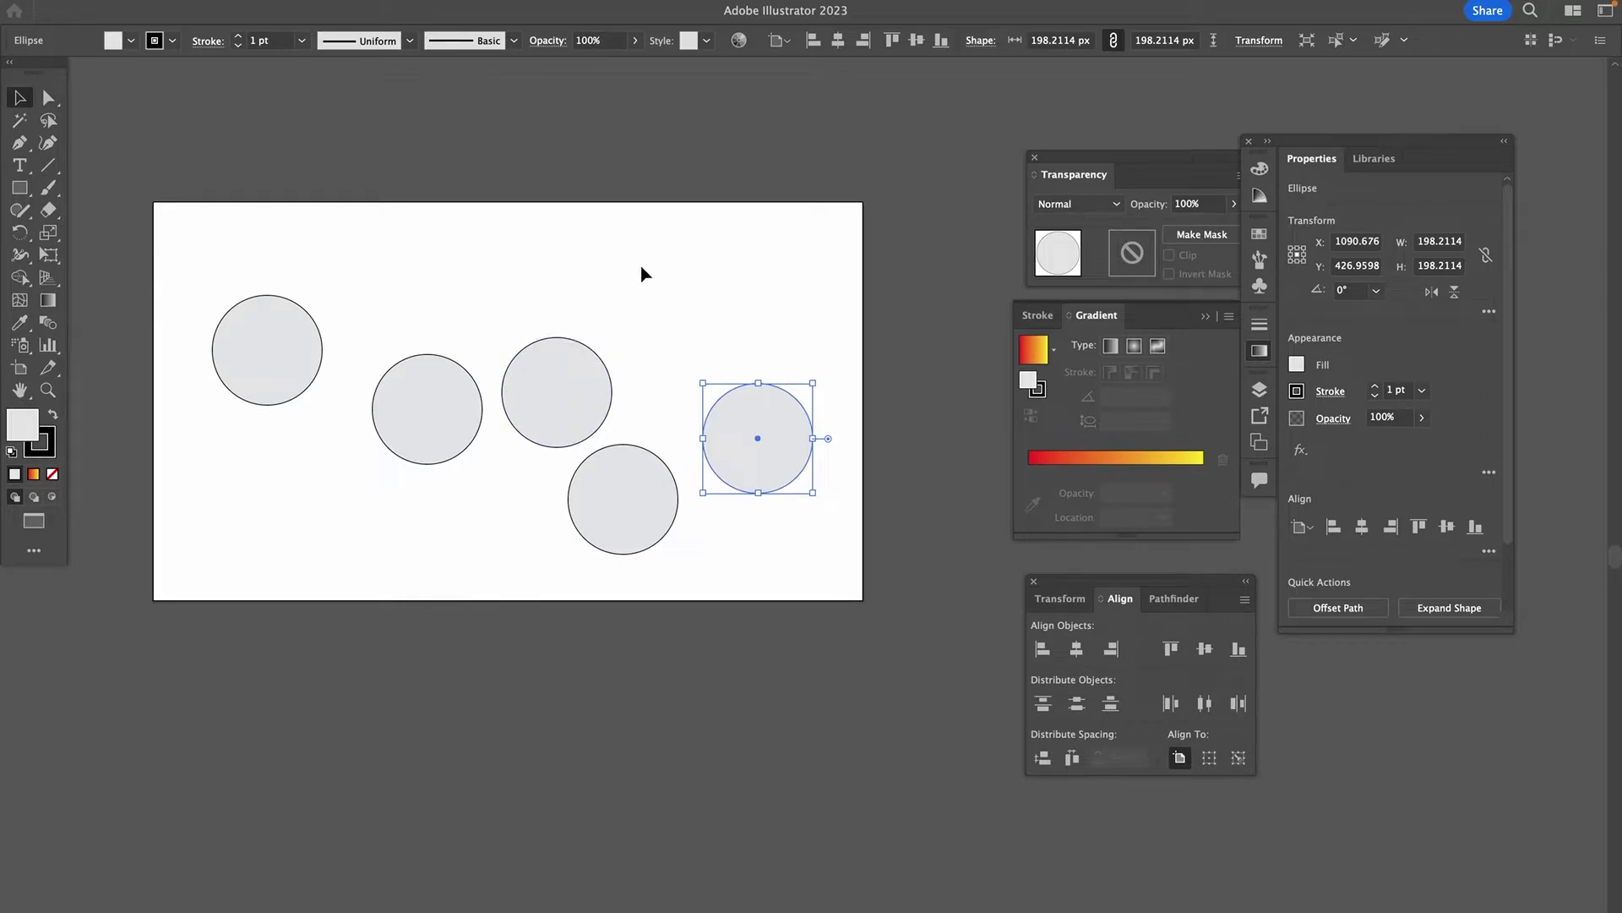
# Step: Drag the second through fifth circles into one horizontal row beside the first
pyautogui.moveTo(423, 414); pyautogui.dragTo(400, 352)
pyautogui.moveTo(545, 385); pyautogui.dragTo(530, 337)
pyautogui.moveTo(755, 427); pyautogui.dragTo(669, 342)
pyautogui.moveTo(641, 490); pyautogui.dragTo(799, 343)
pyautogui.moveTo(750, 349); pyautogui.dragTo(763, 356)
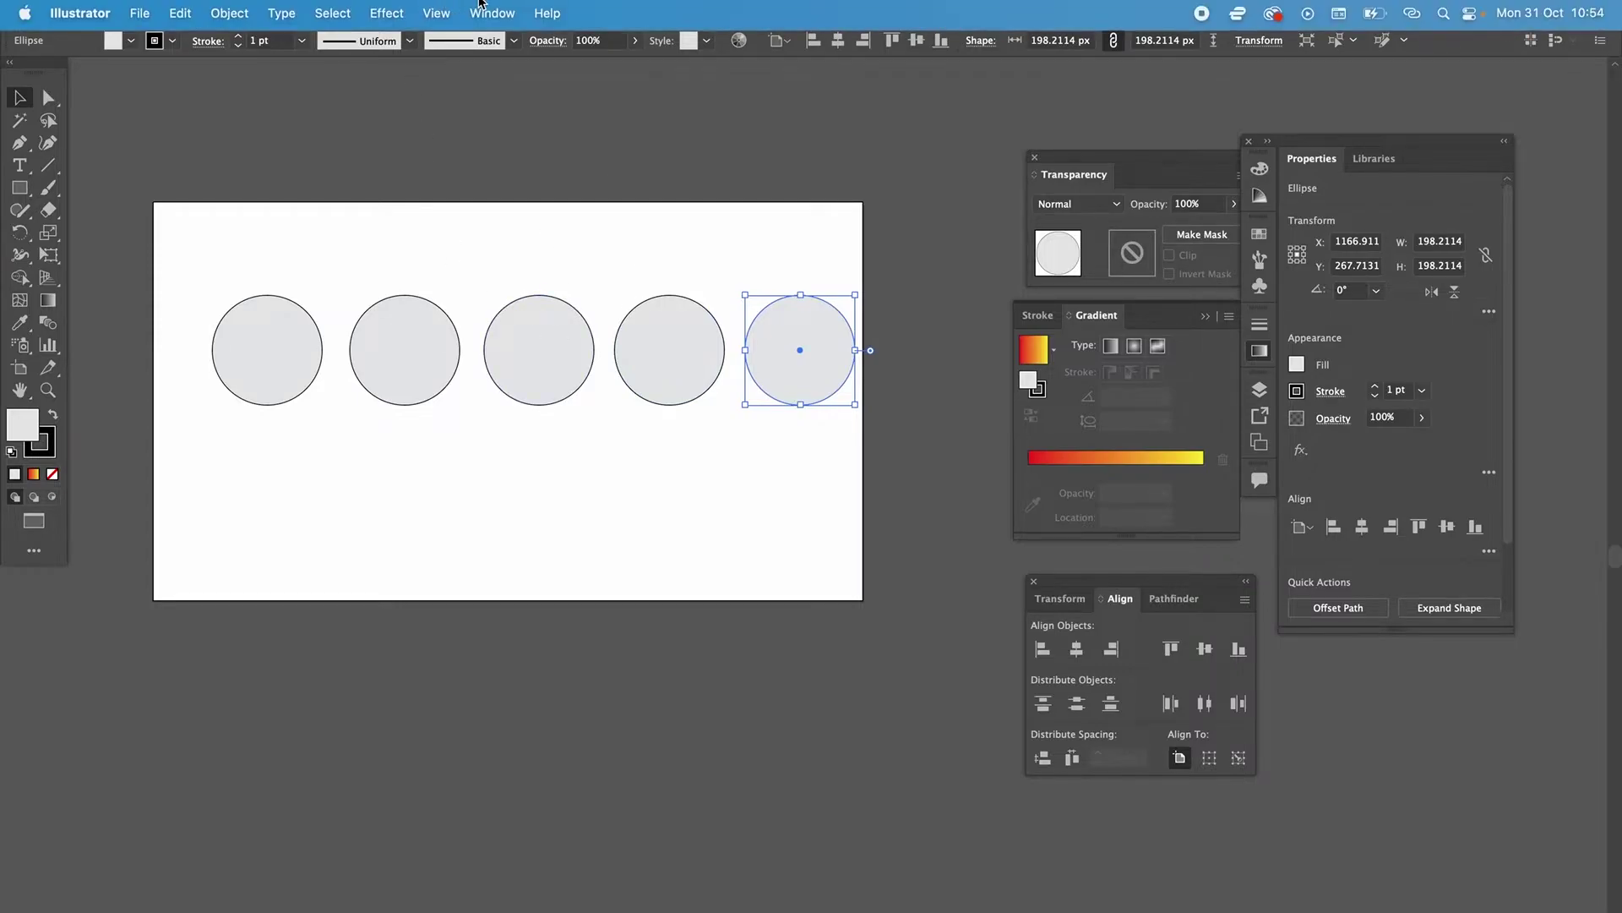
# Step: Marquee-select the five circles and shift the whole row left toward the artboard centre
pyautogui.click(435, 8)
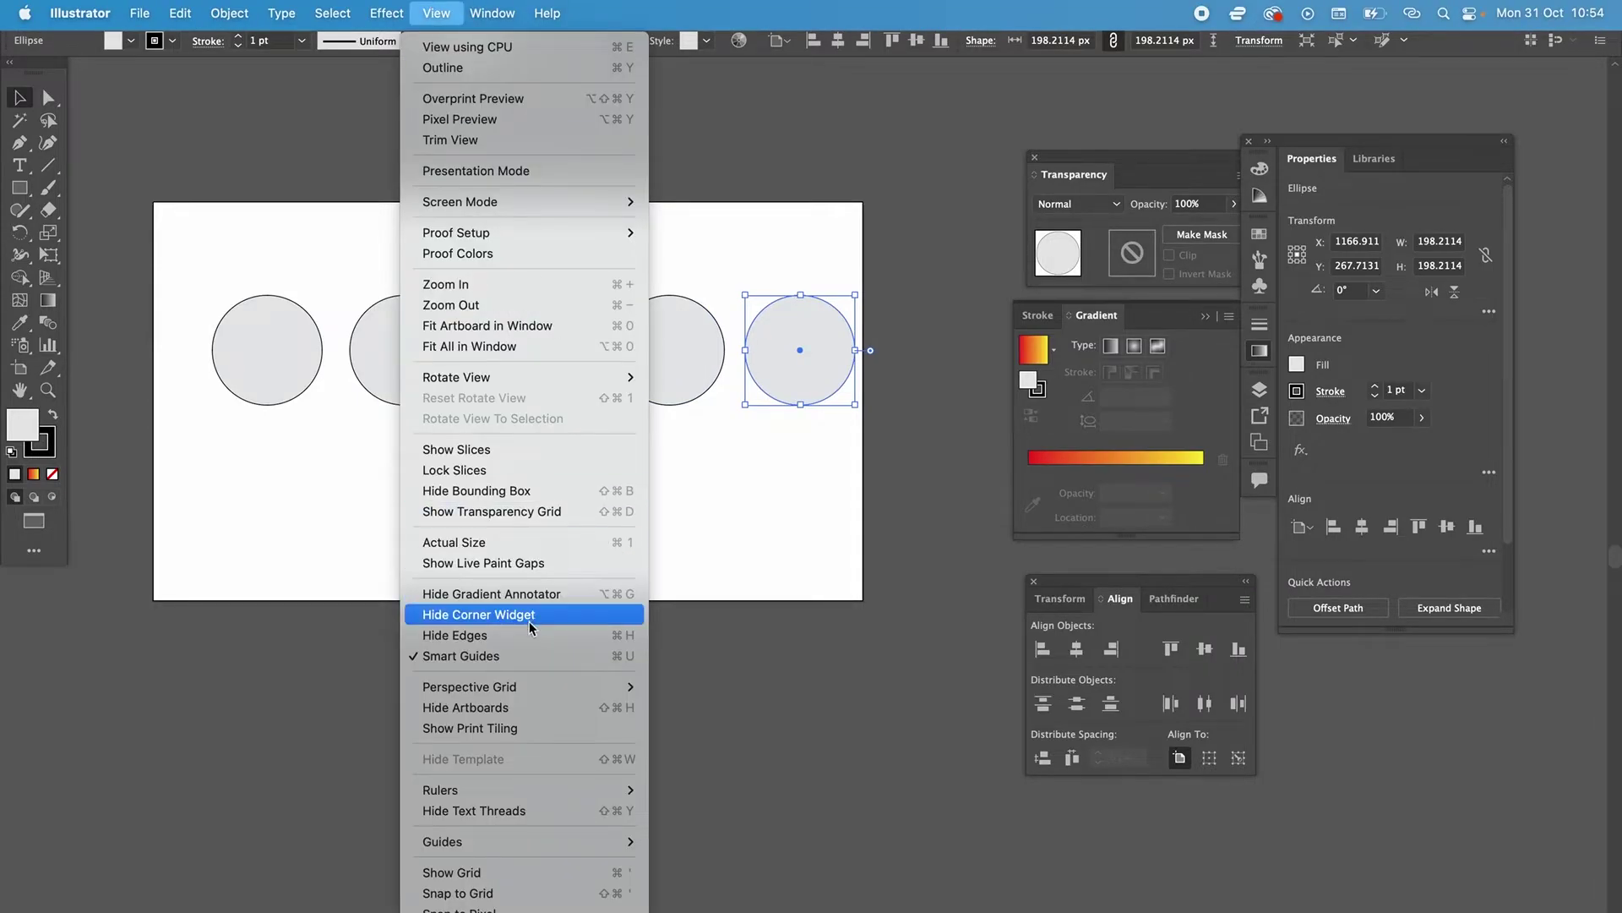
pyautogui.click(532, 657)
pyautogui.click(307, 246)
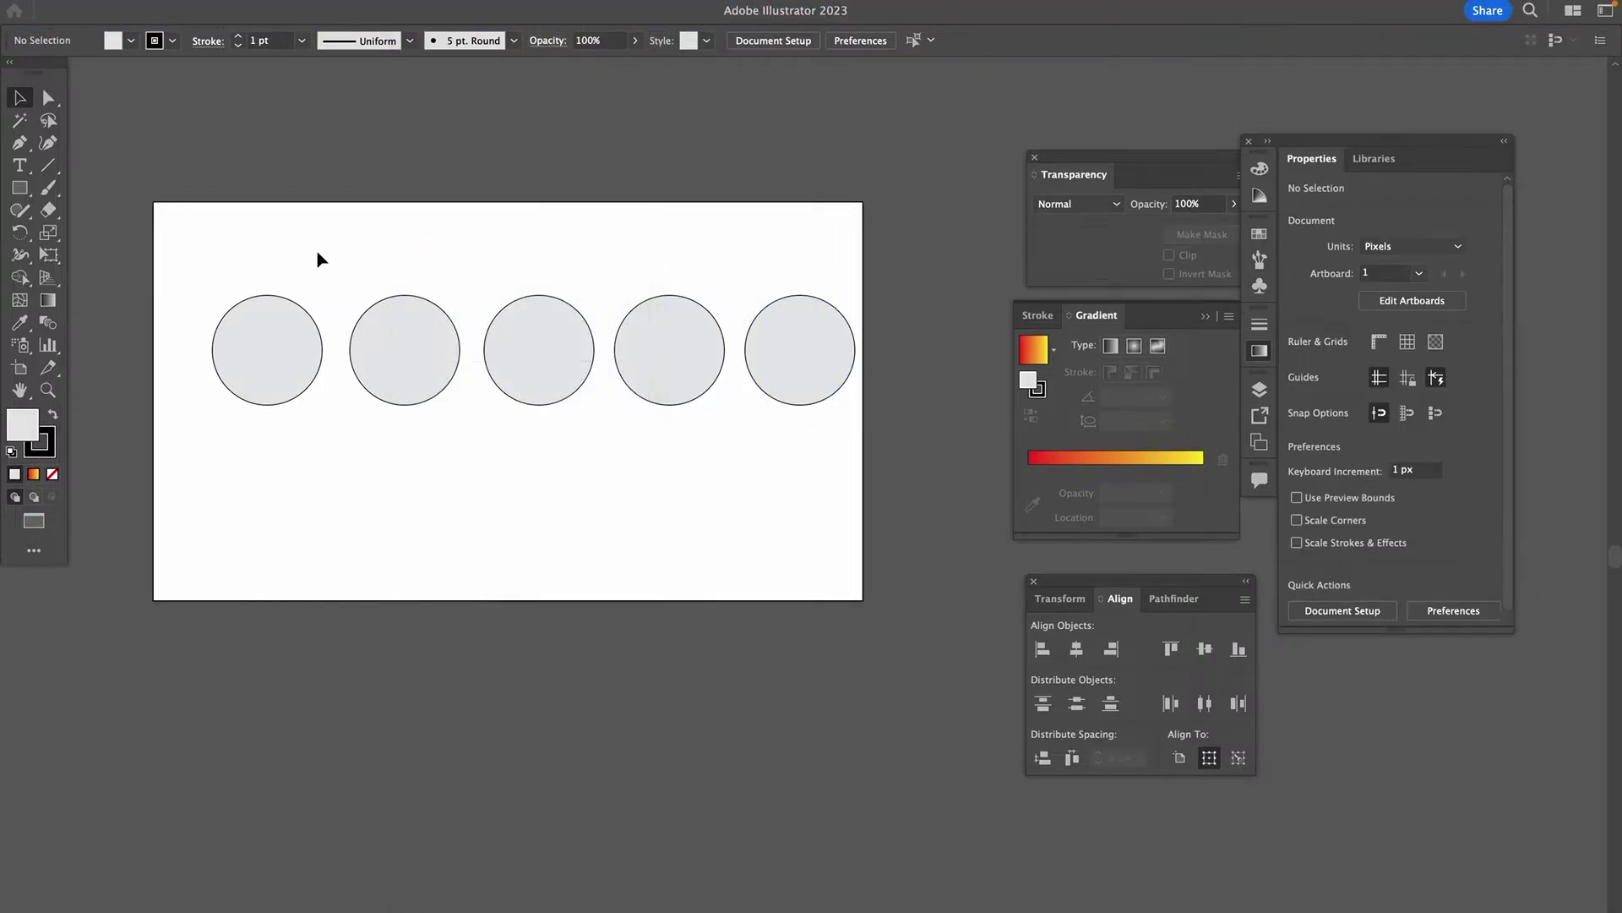
pyautogui.moveTo(231, 243); pyautogui.dragTo(763, 460)
pyautogui.moveTo(318, 347); pyautogui.dragTo(261, 349)
pyautogui.click(597, 538)
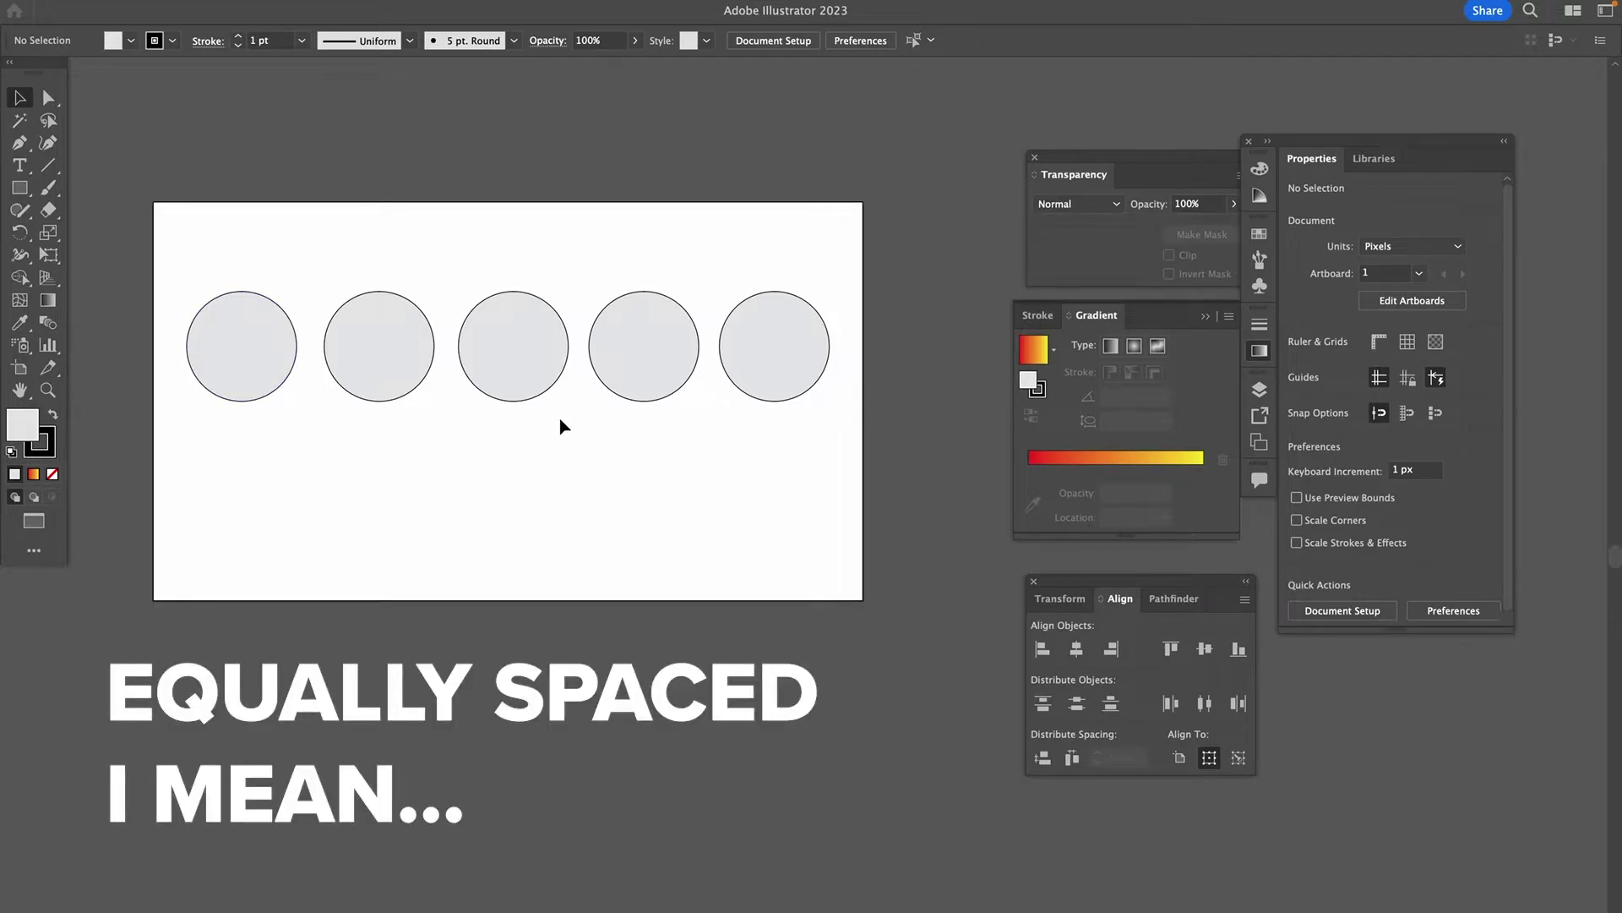
pyautogui.moveTo(1031, 582); pyautogui.dragTo(987, 562)
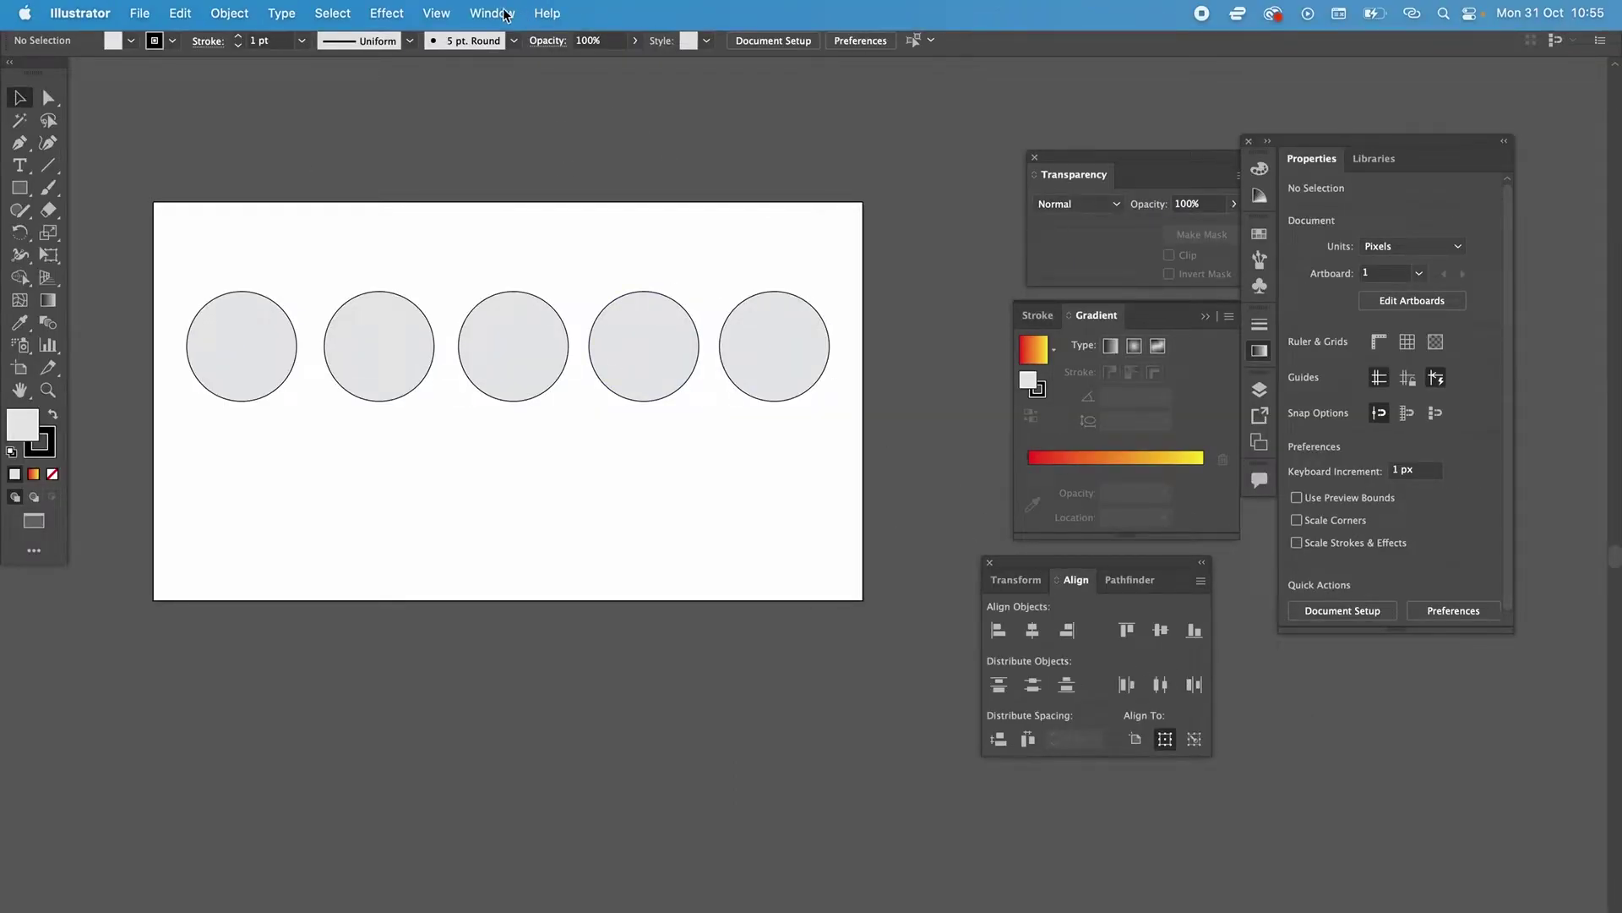
# Step: Select all five circles and apply Horizontal Distribute Space in the Align panel
pyautogui.click(505, 14)
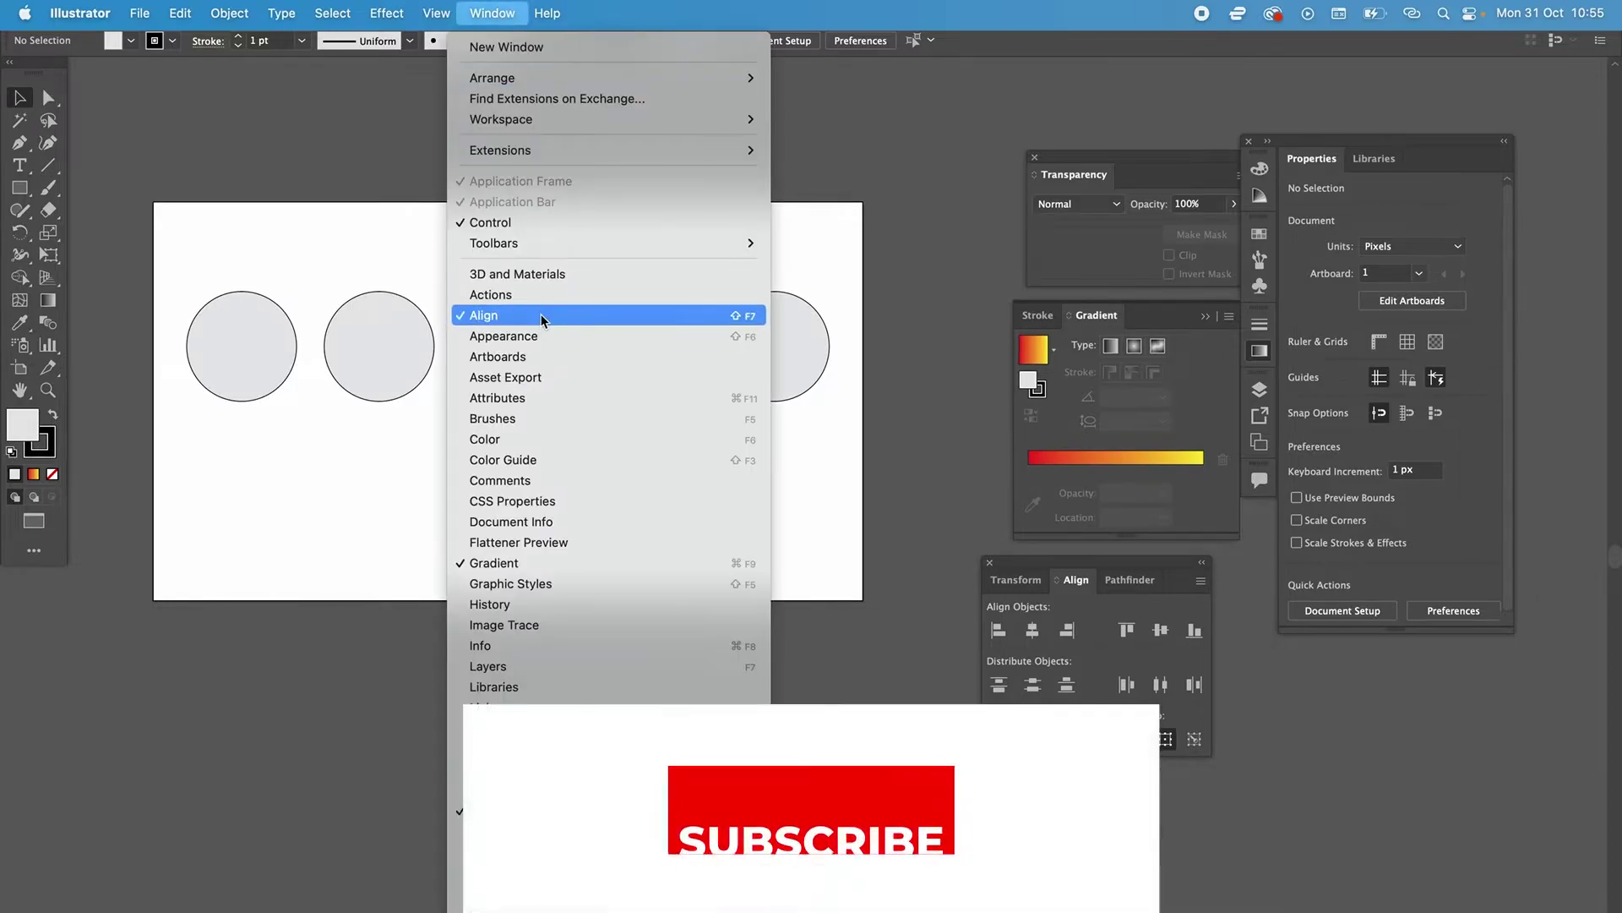
pyautogui.click(418, 347)
pyautogui.moveTo(188, 225); pyautogui.dragTo(861, 518)
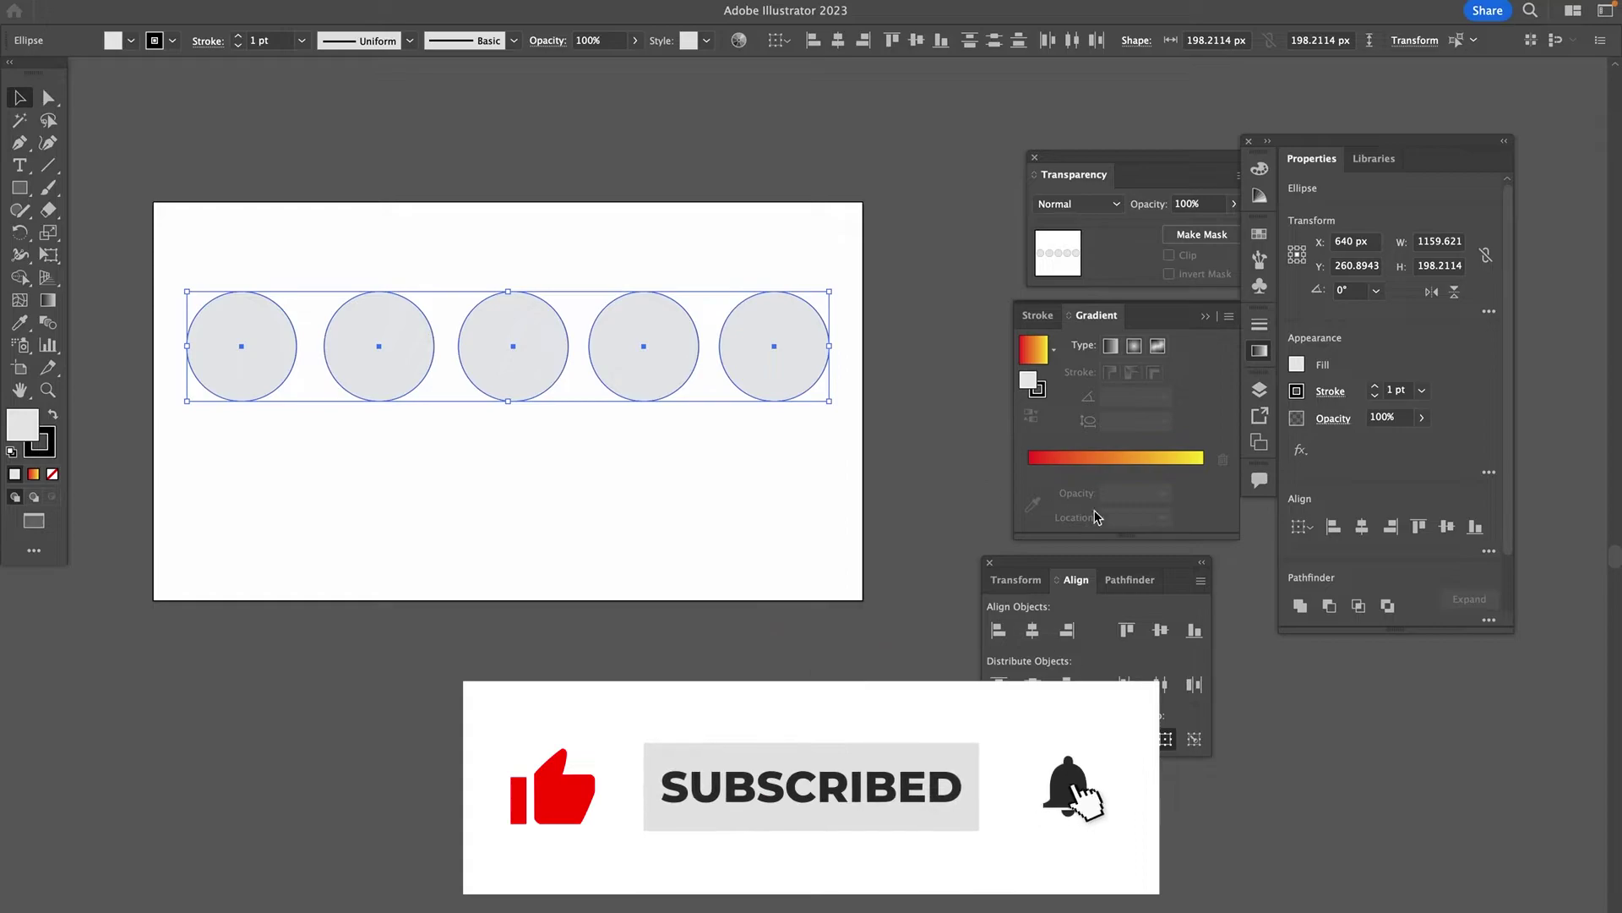
pyautogui.press('shift+super+b')
pyautogui.press('shift+super+b')
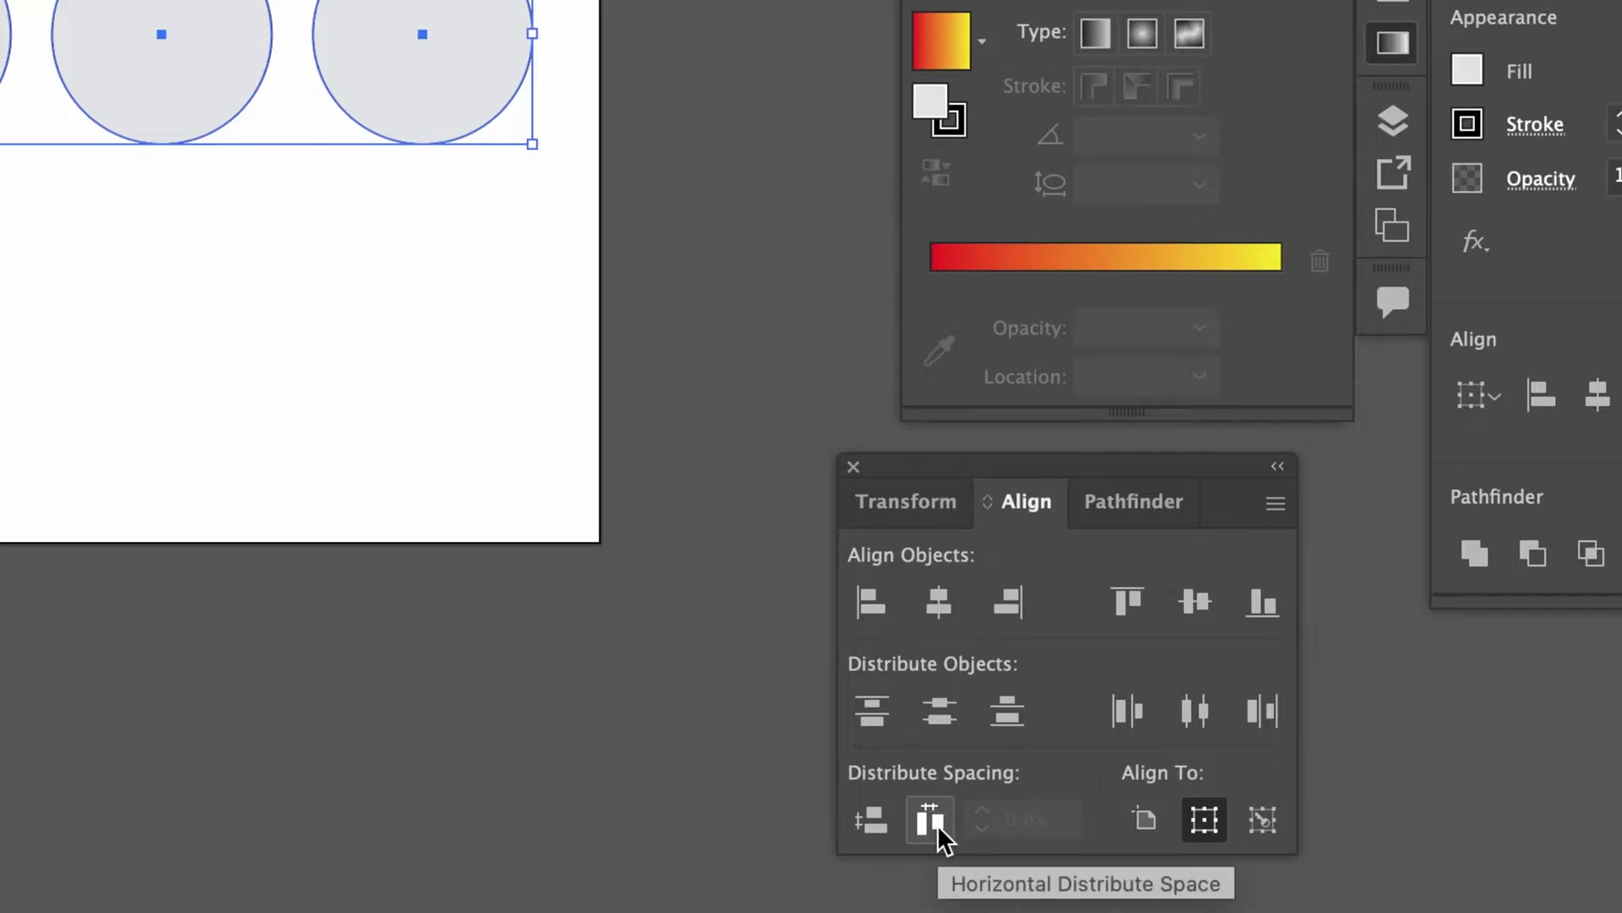
pyautogui.click(936, 824)
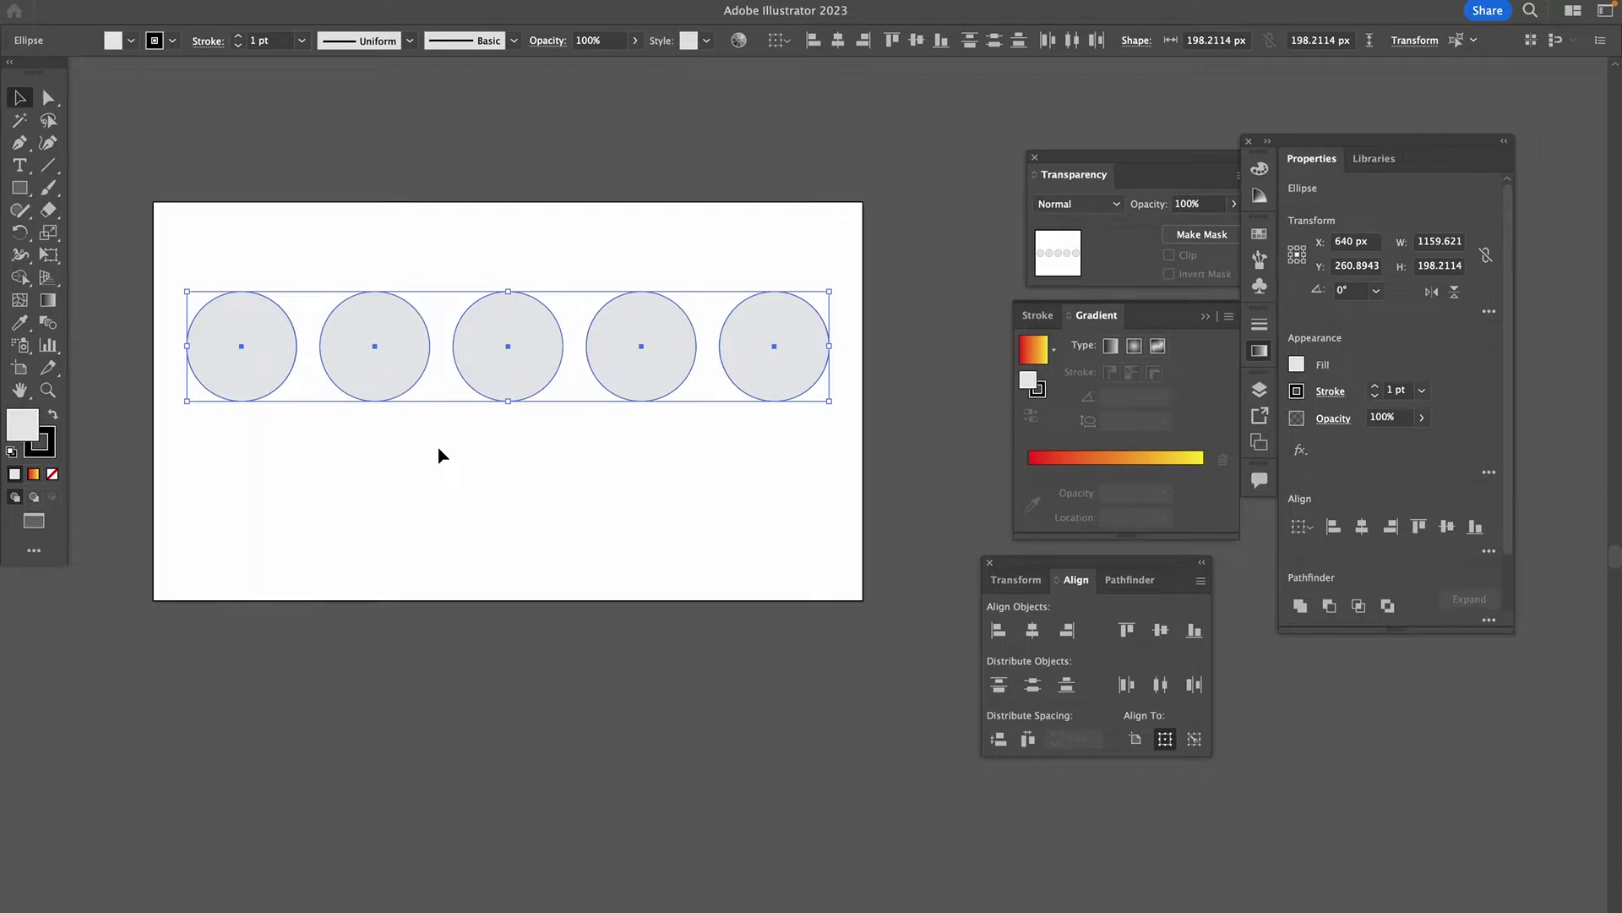
pyautogui.click(369, 211)
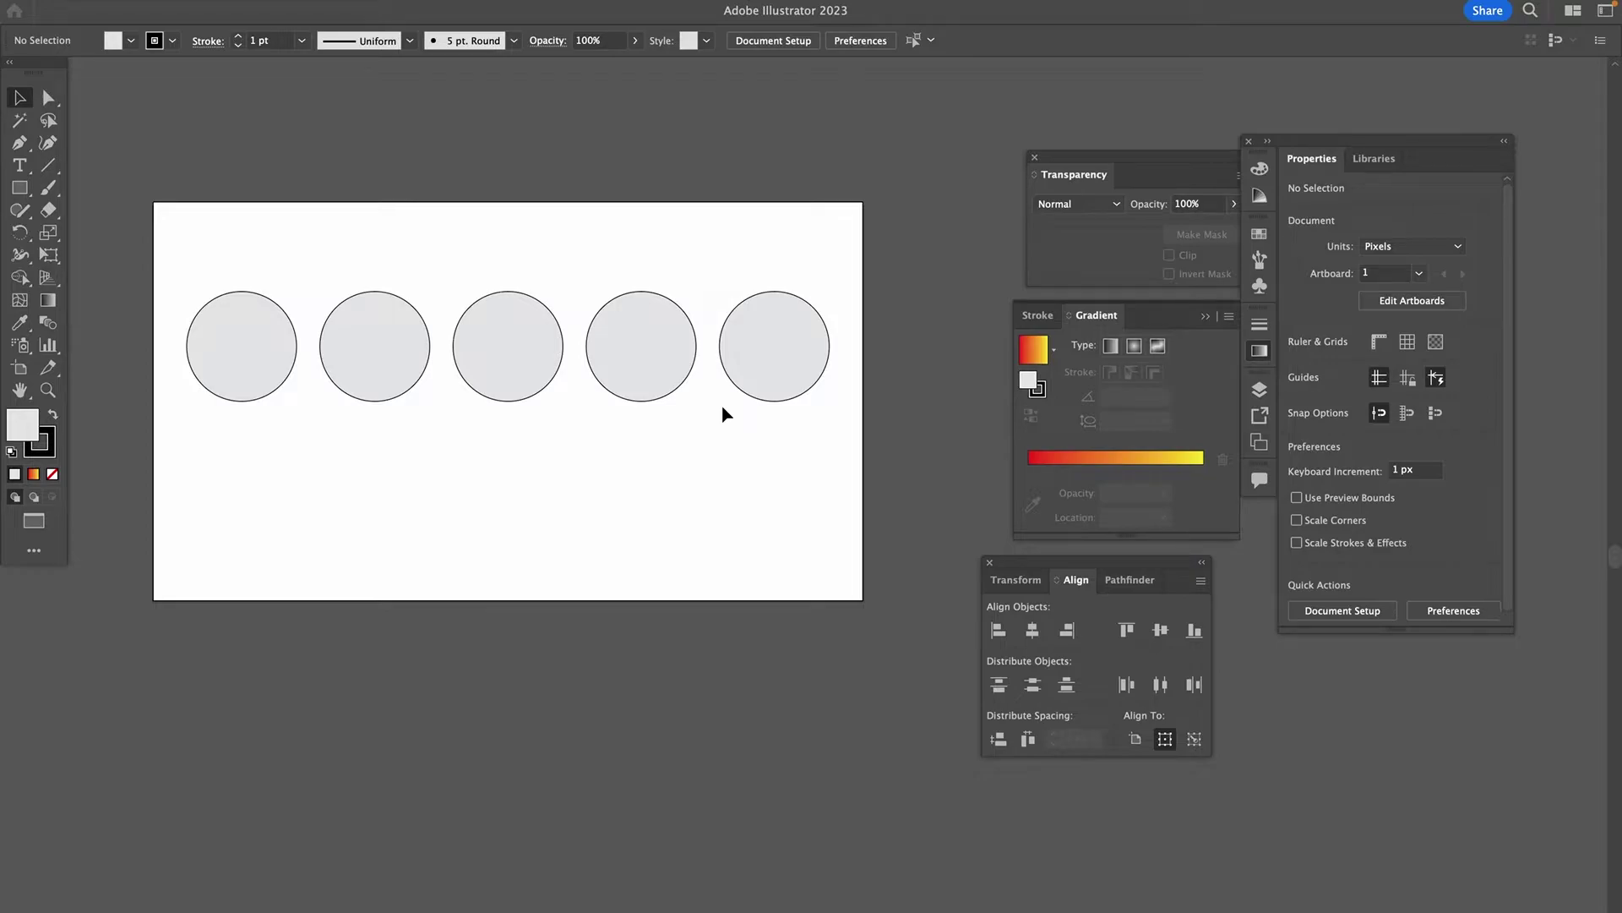
# Step: Fill the leftmost circle blue using the Color Picker
pyautogui.click(287, 325)
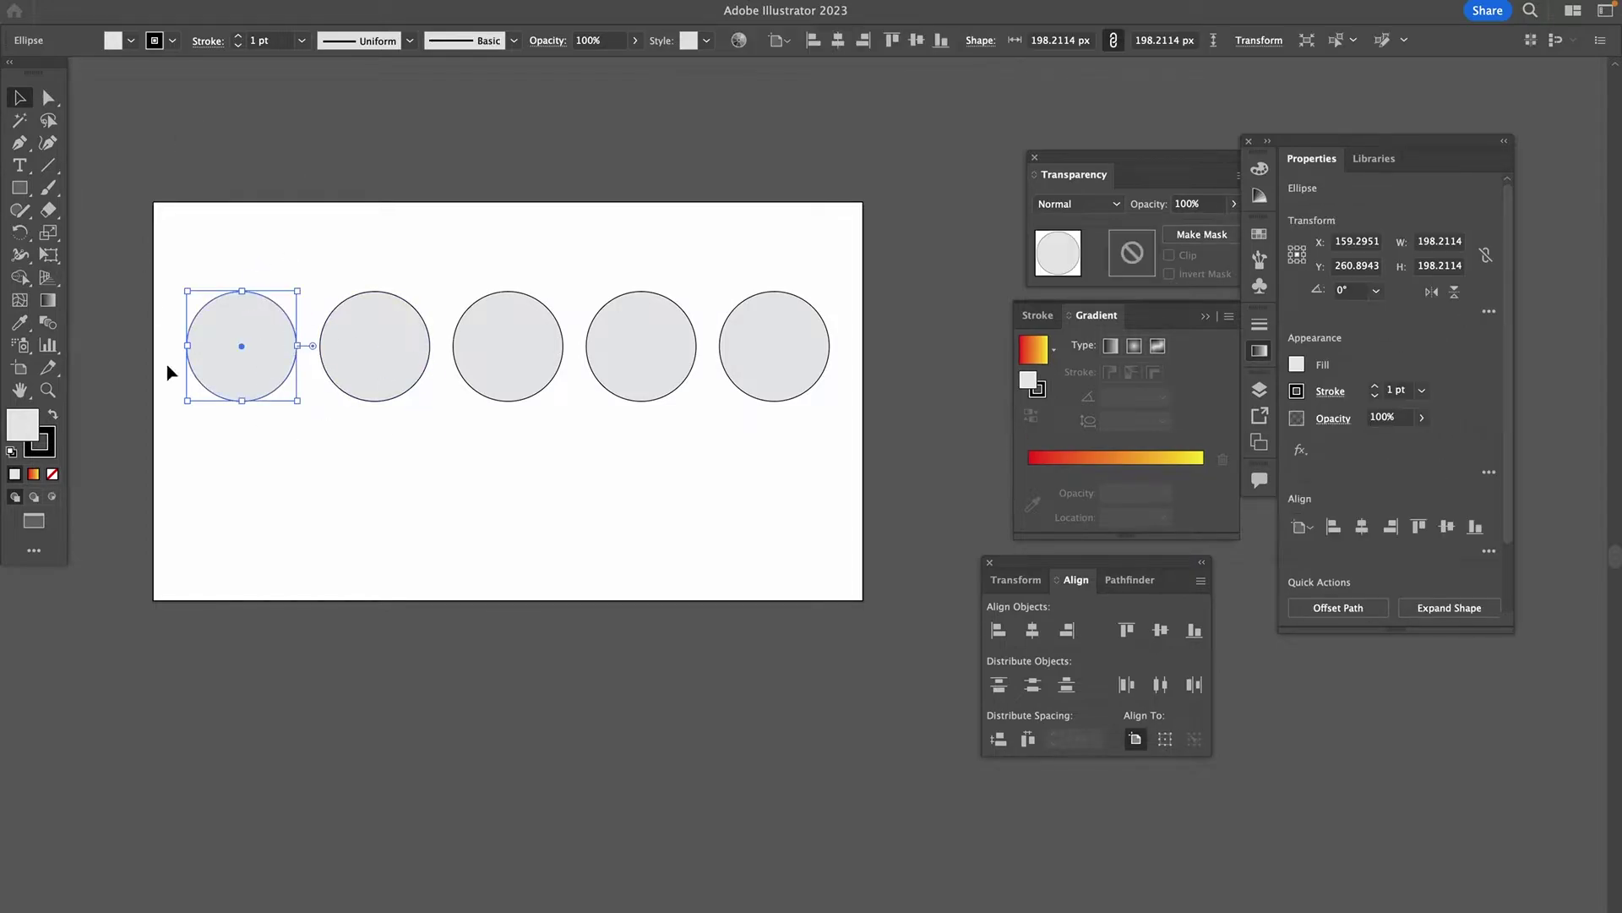
pyautogui.doubleClick(33, 423)
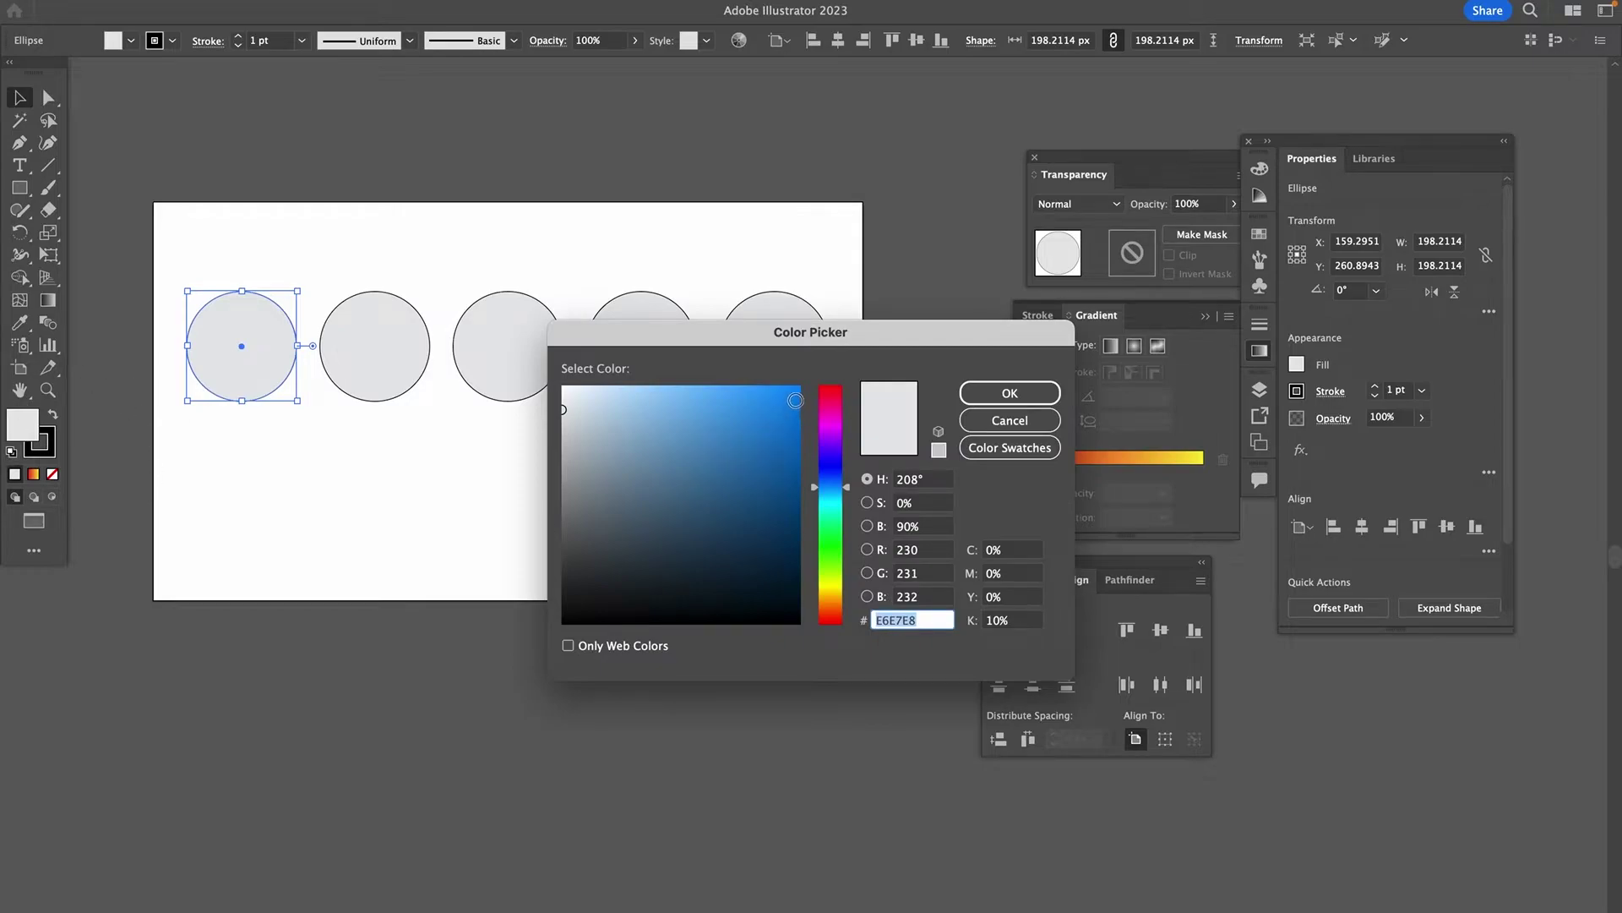
pyautogui.click(795, 399)
pyautogui.click(1010, 393)
pyautogui.click(727, 241)
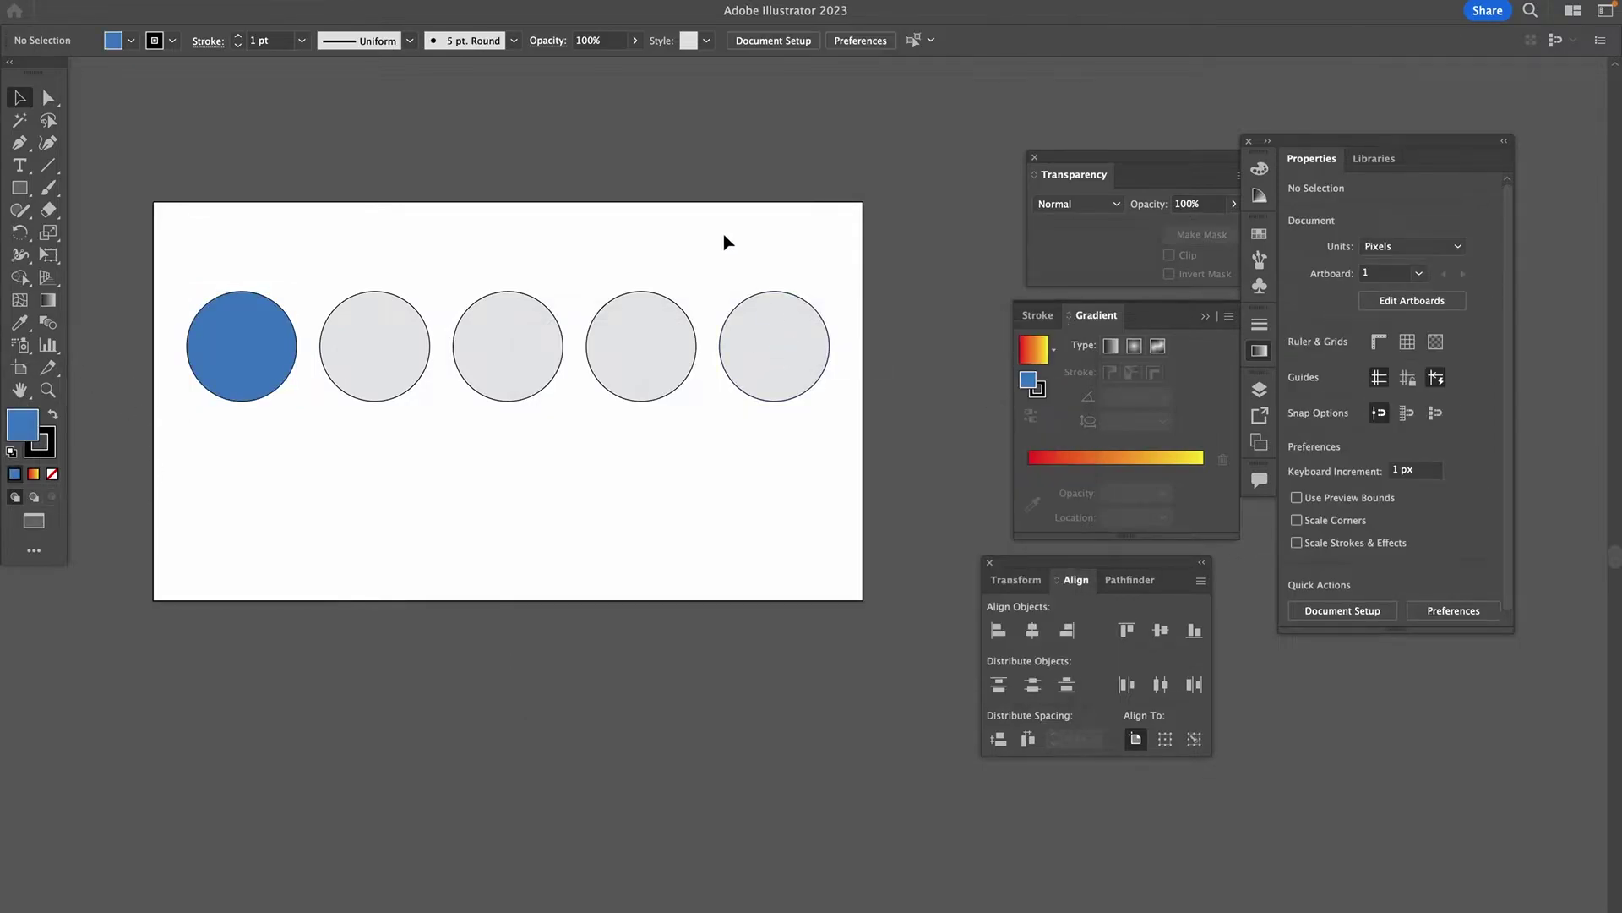
# Step: Fill the rightmost circle a saturated green using the Color Picker
pyautogui.click(798, 362)
pyautogui.doubleClick(18, 427)
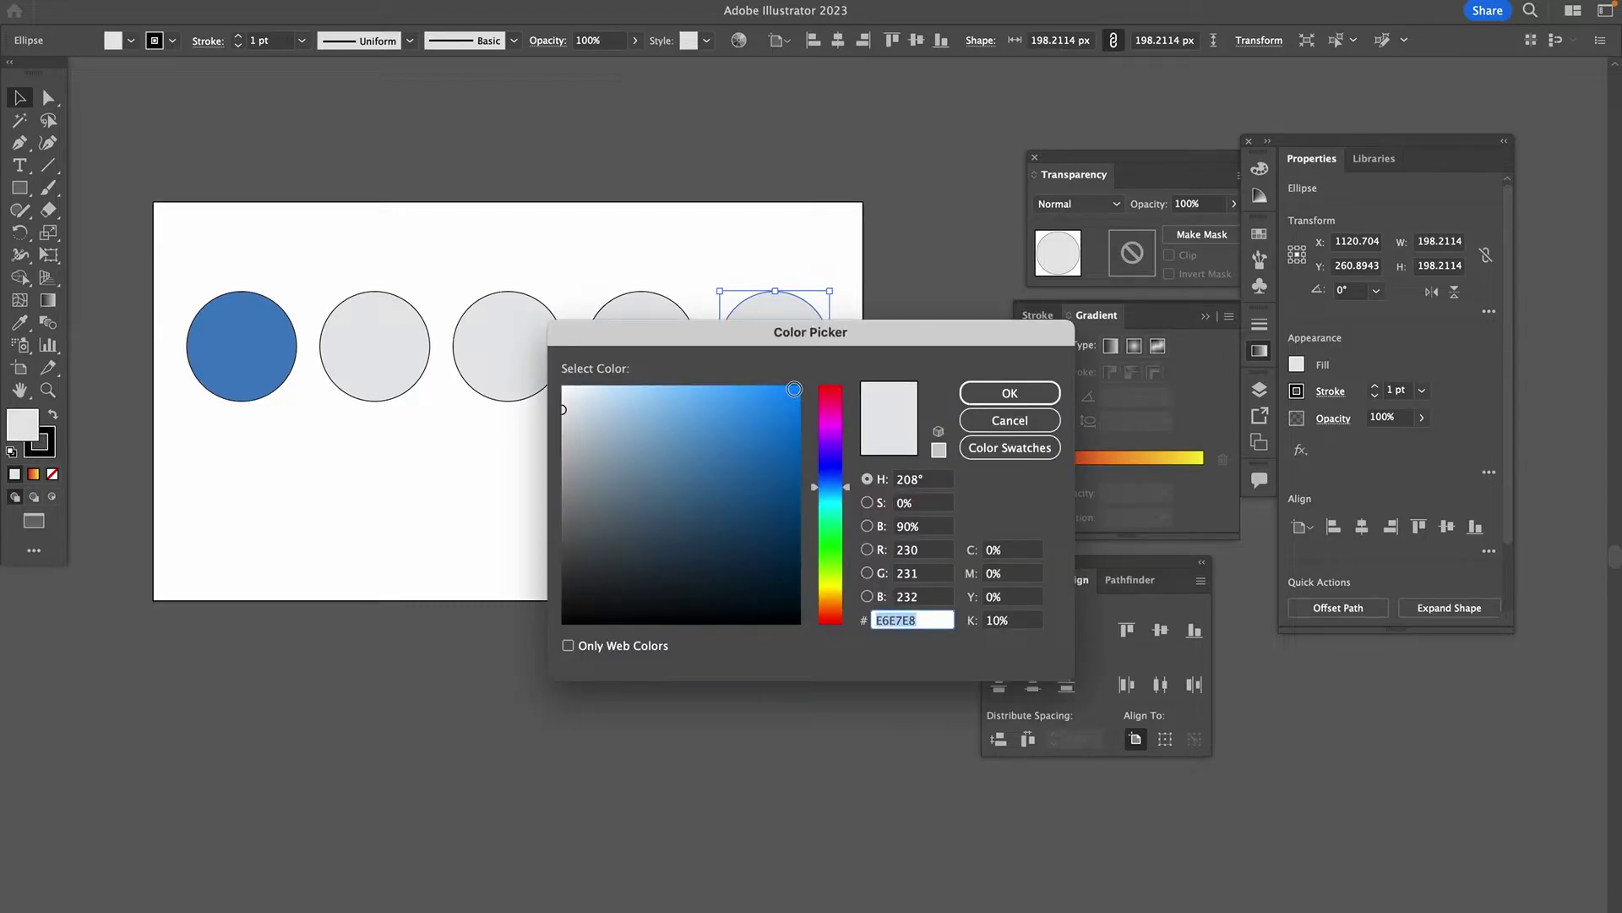
pyautogui.moveTo(827, 489); pyautogui.dragTo(826, 547)
pyautogui.click(799, 393)
pyautogui.click(1010, 393)
pyautogui.click(497, 425)
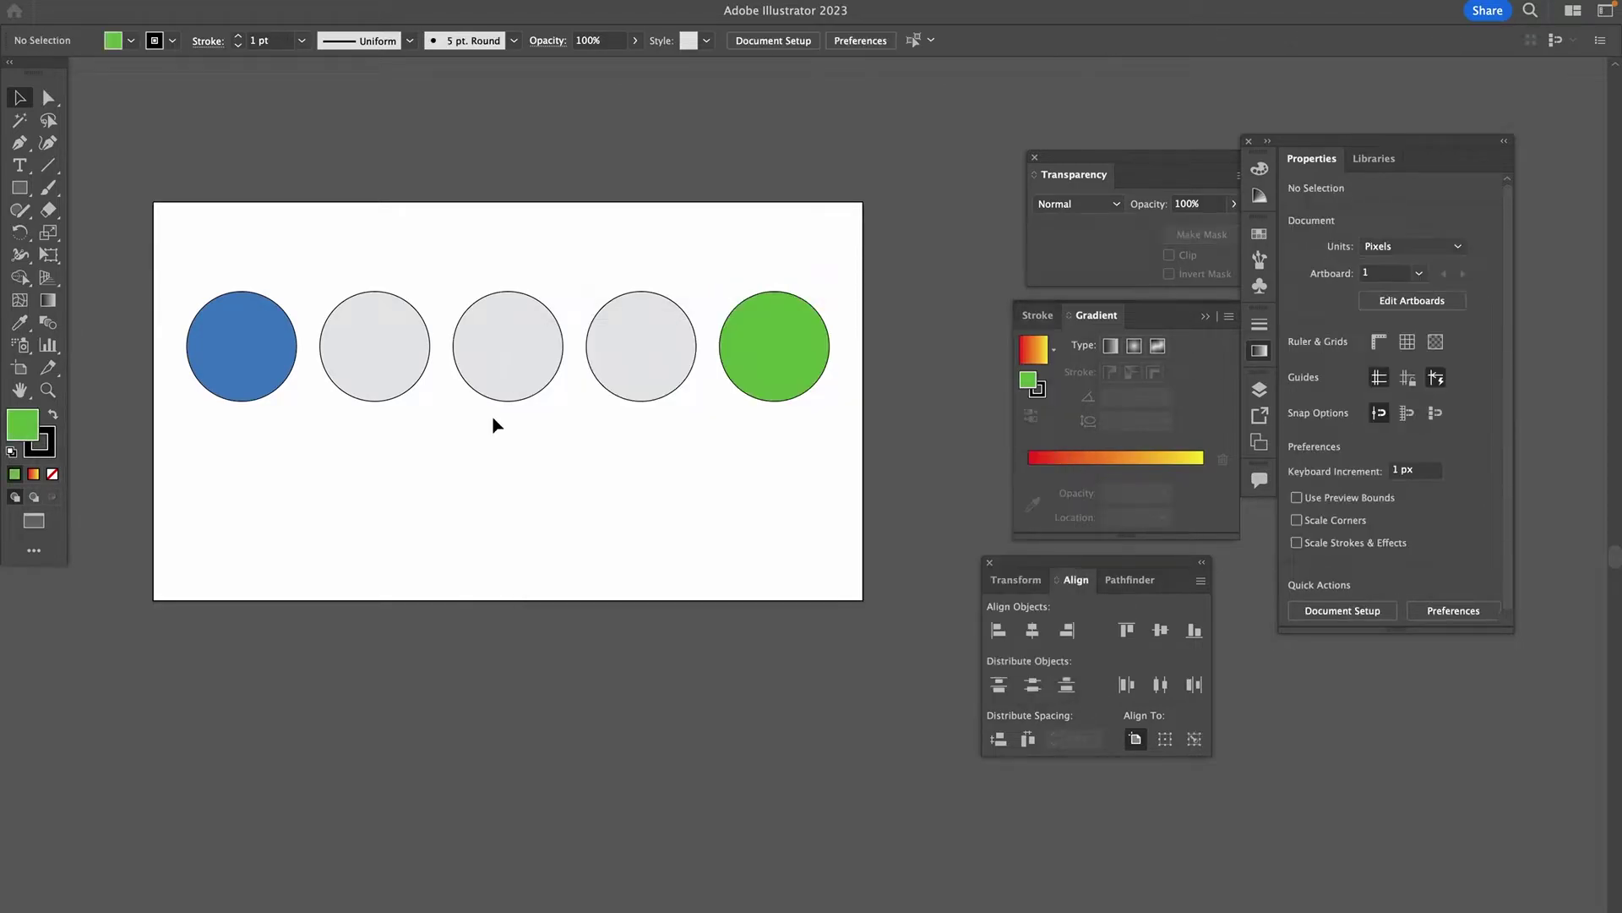
# Step: Select all five circles and apply Edit > Edit Colors > Blend Horizontally
pyautogui.moveTo(133, 193); pyautogui.dragTo(860, 512)
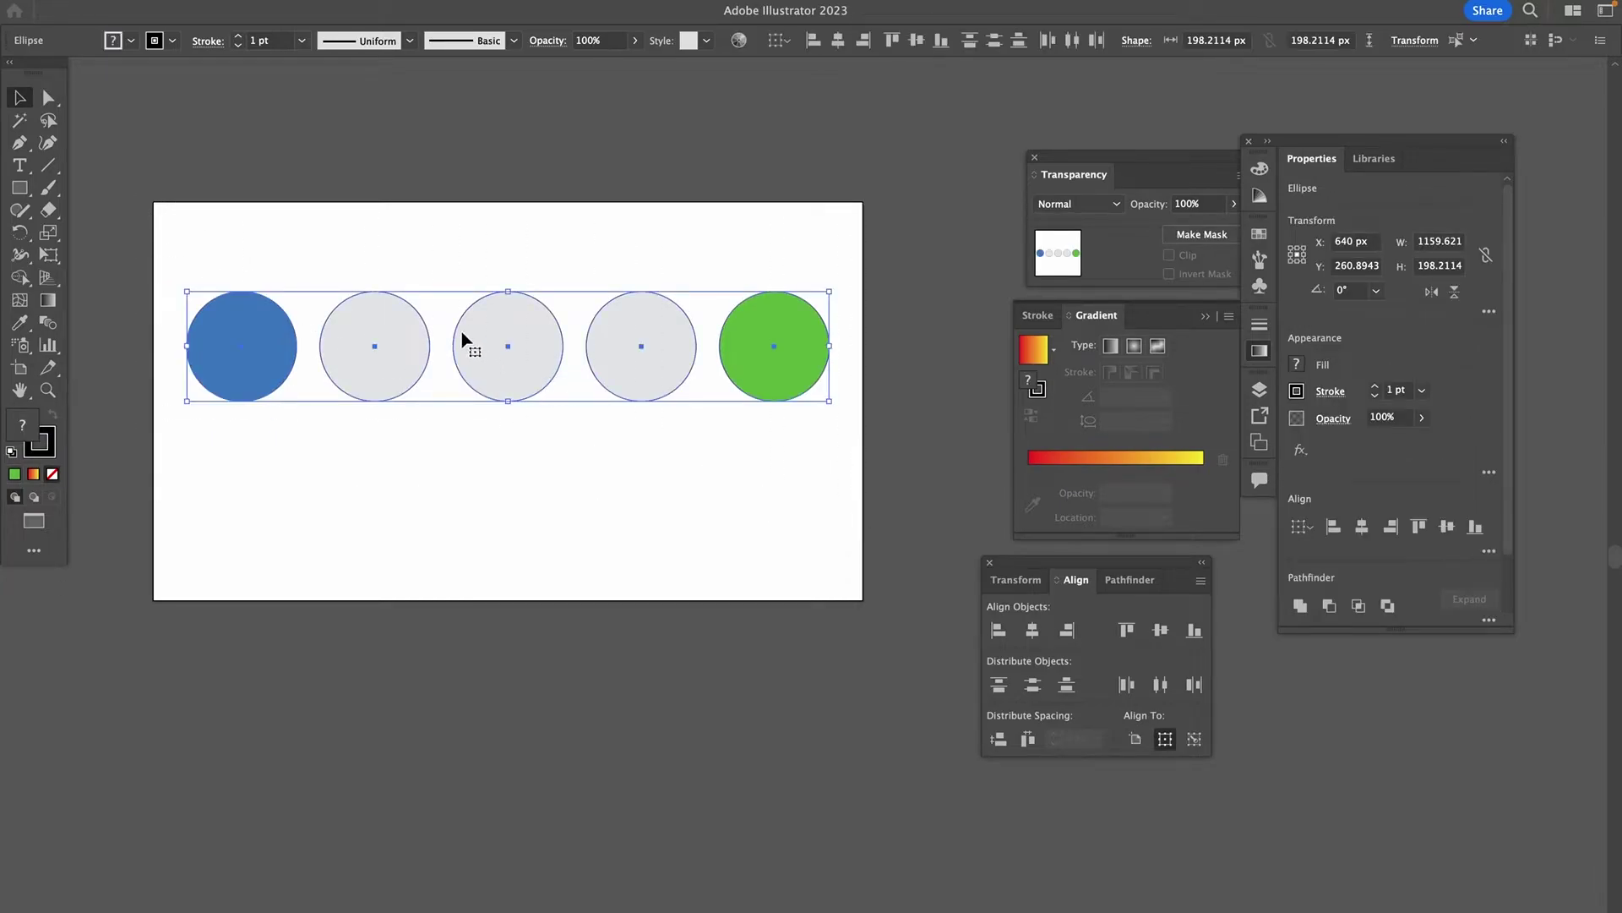
pyautogui.moveTo(353, 6)
pyautogui.click(180, 13)
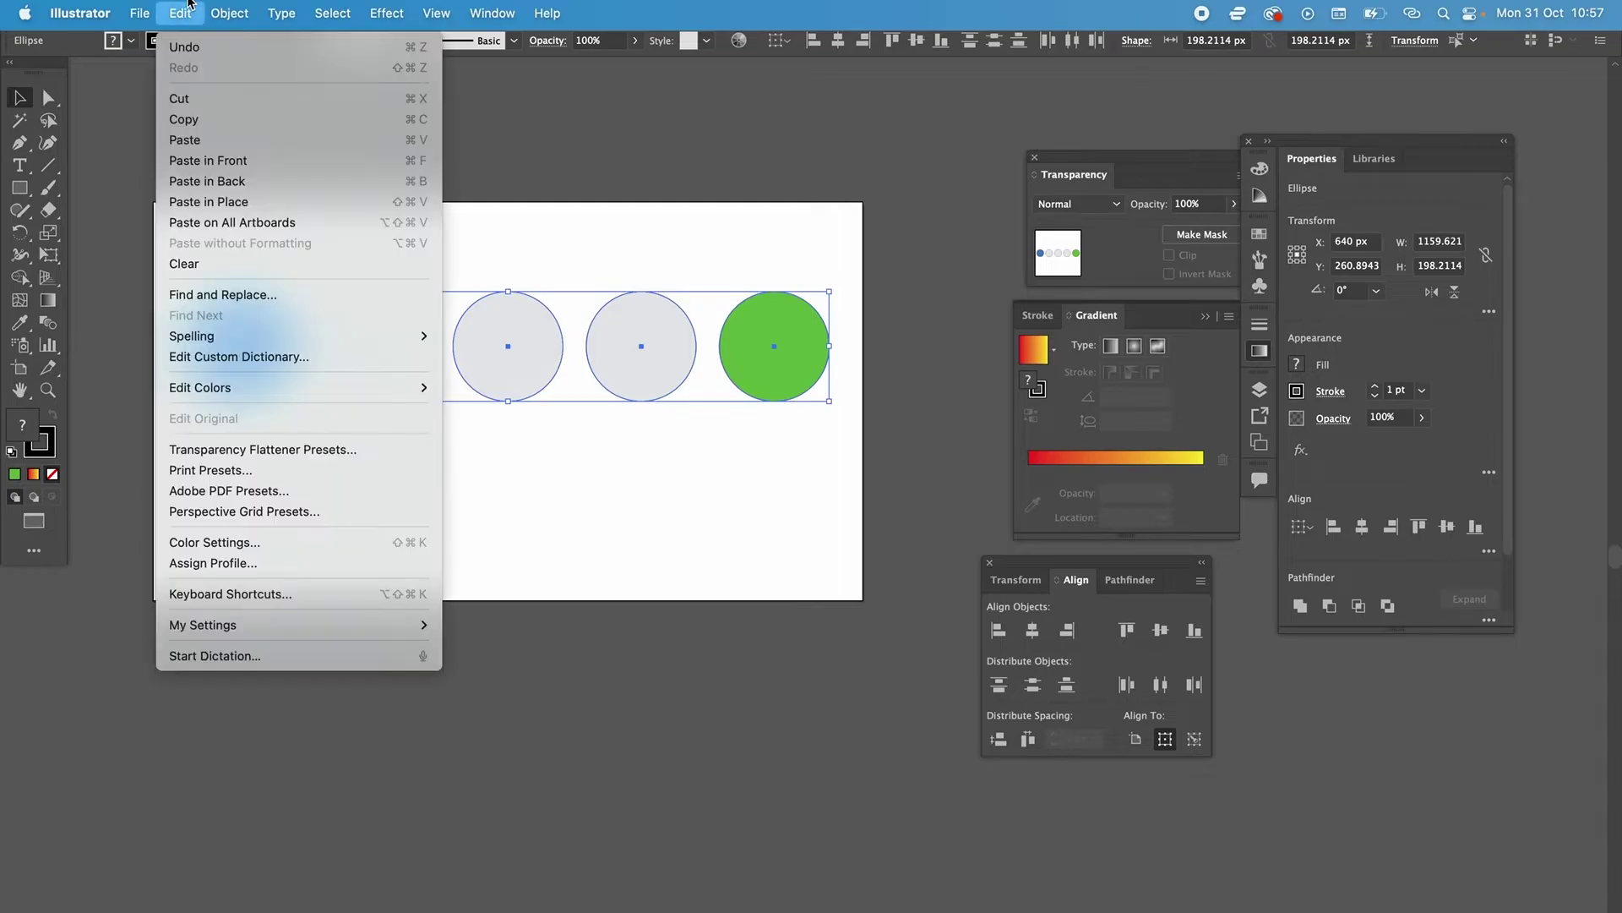
pyautogui.moveTo(302, 391)
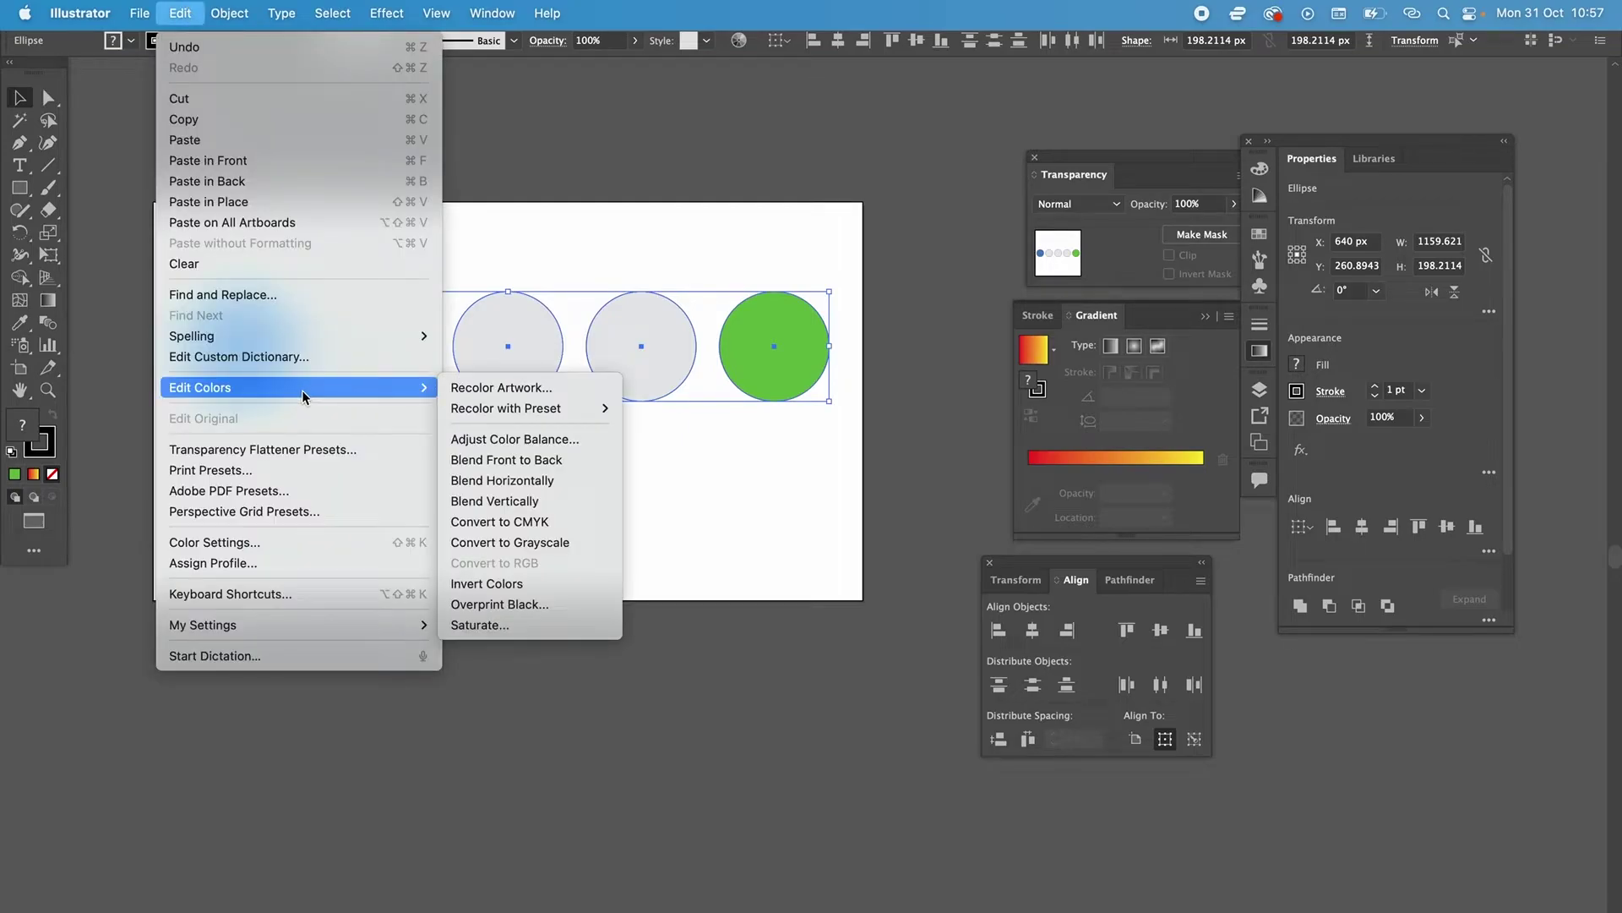
pyautogui.click(513, 484)
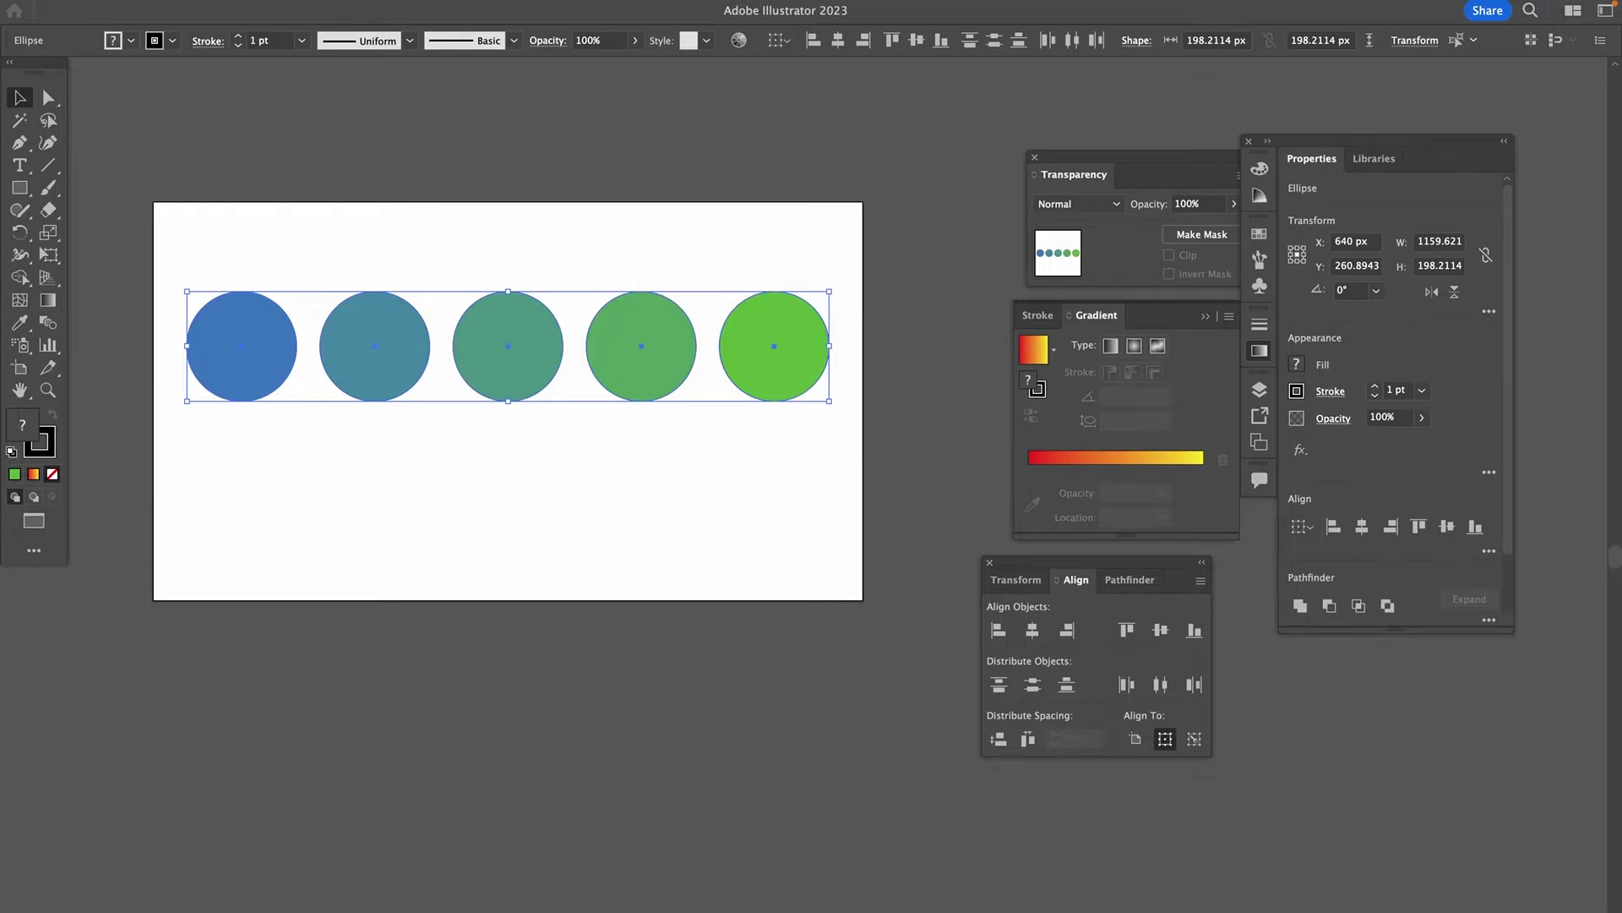
# Step: Delete the three middle circles, leaving only the blue and green end circles
pyautogui.press('super+shift+a')
pyautogui.moveTo(316, 203); pyautogui.dragTo(680, 500)
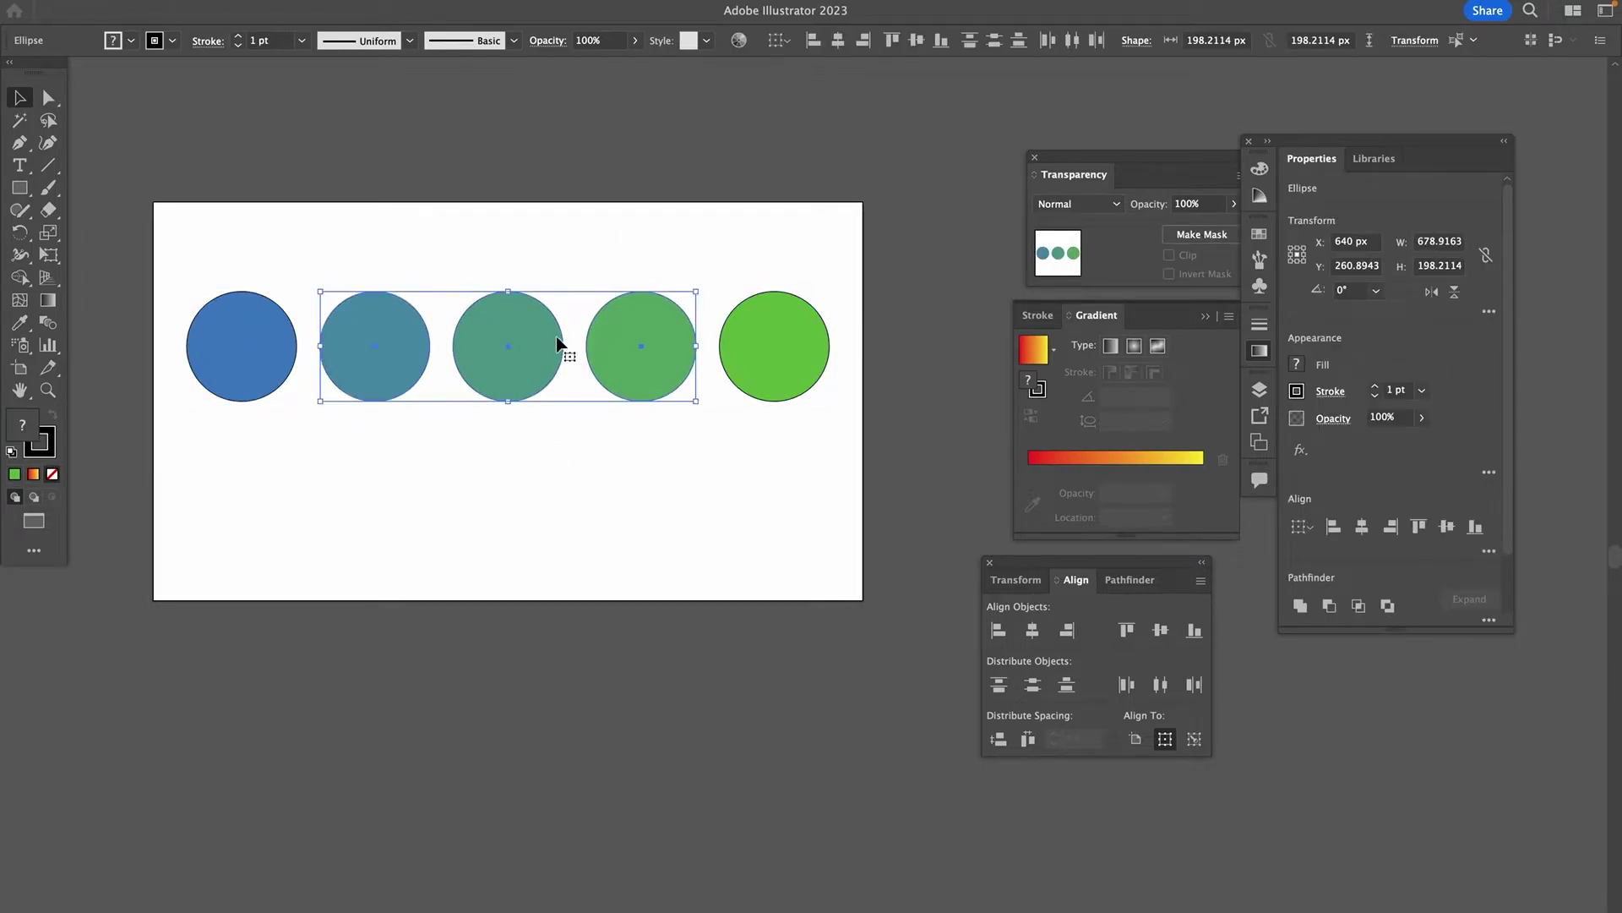
pyautogui.press('Delete')
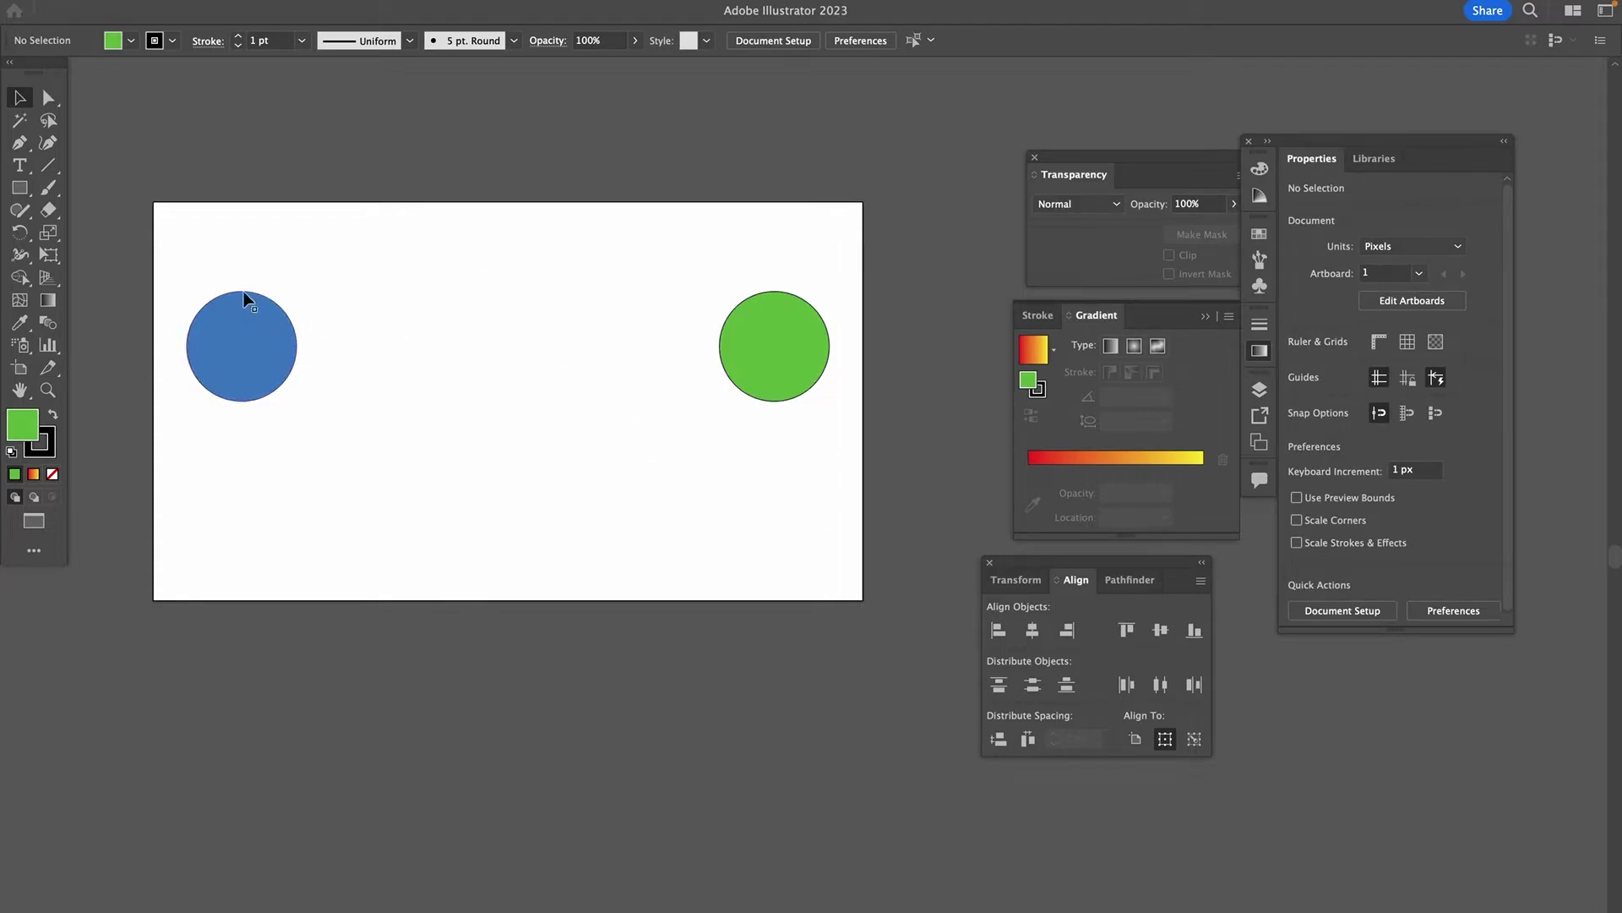
# Step: Select the blue and green circles and create a blend with Object > Blend > Make
pyautogui.click(264, 372)
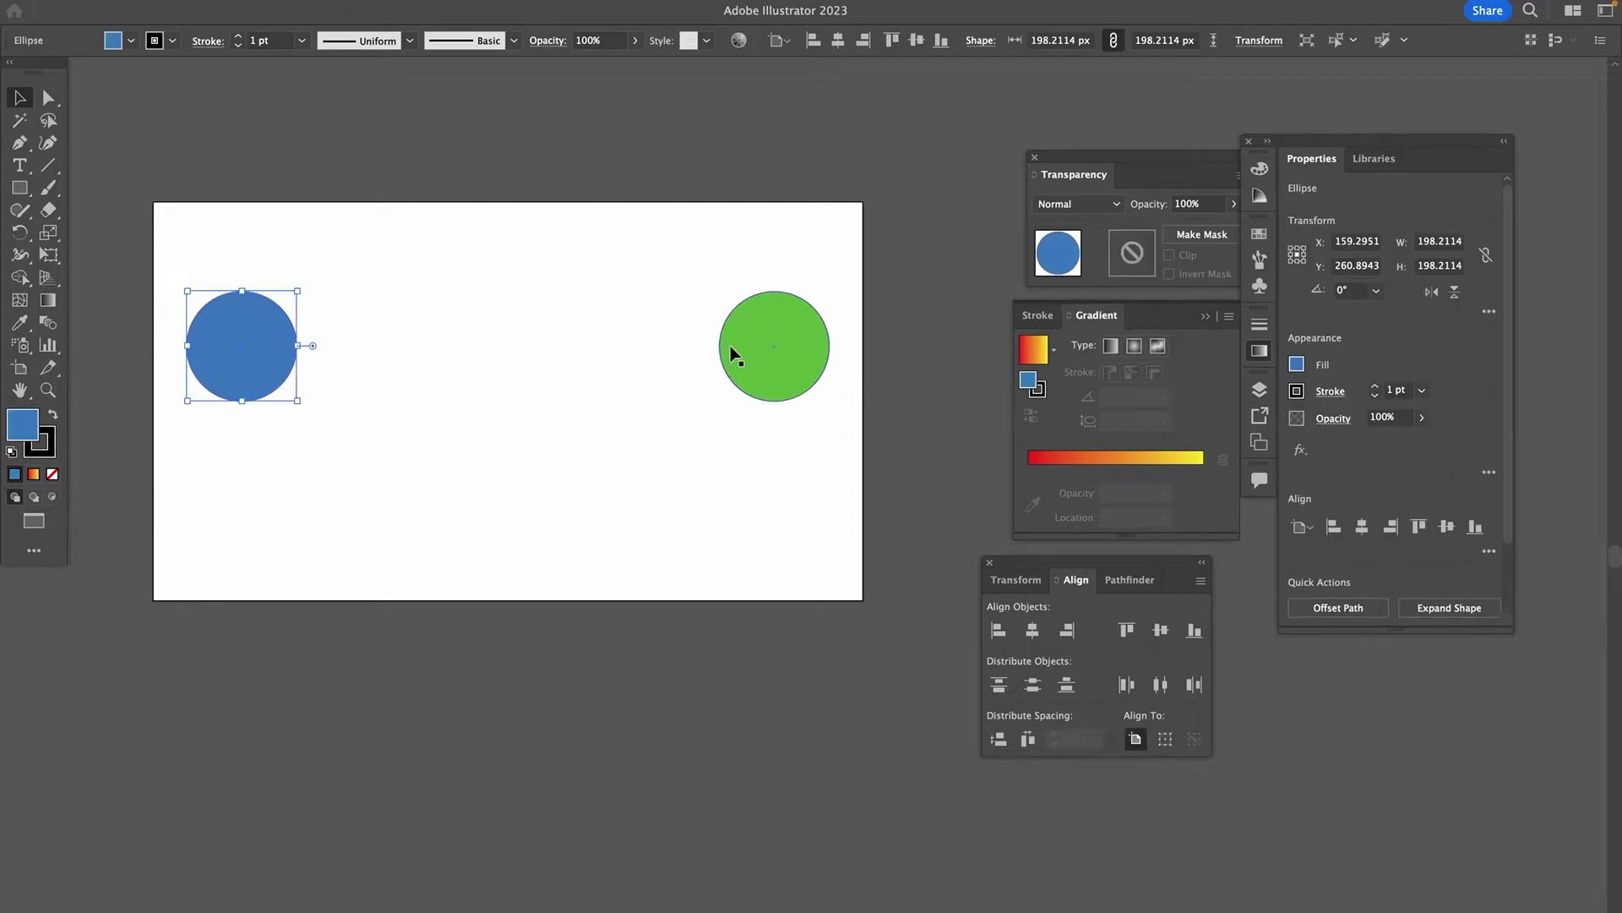
pyautogui.click(752, 338)
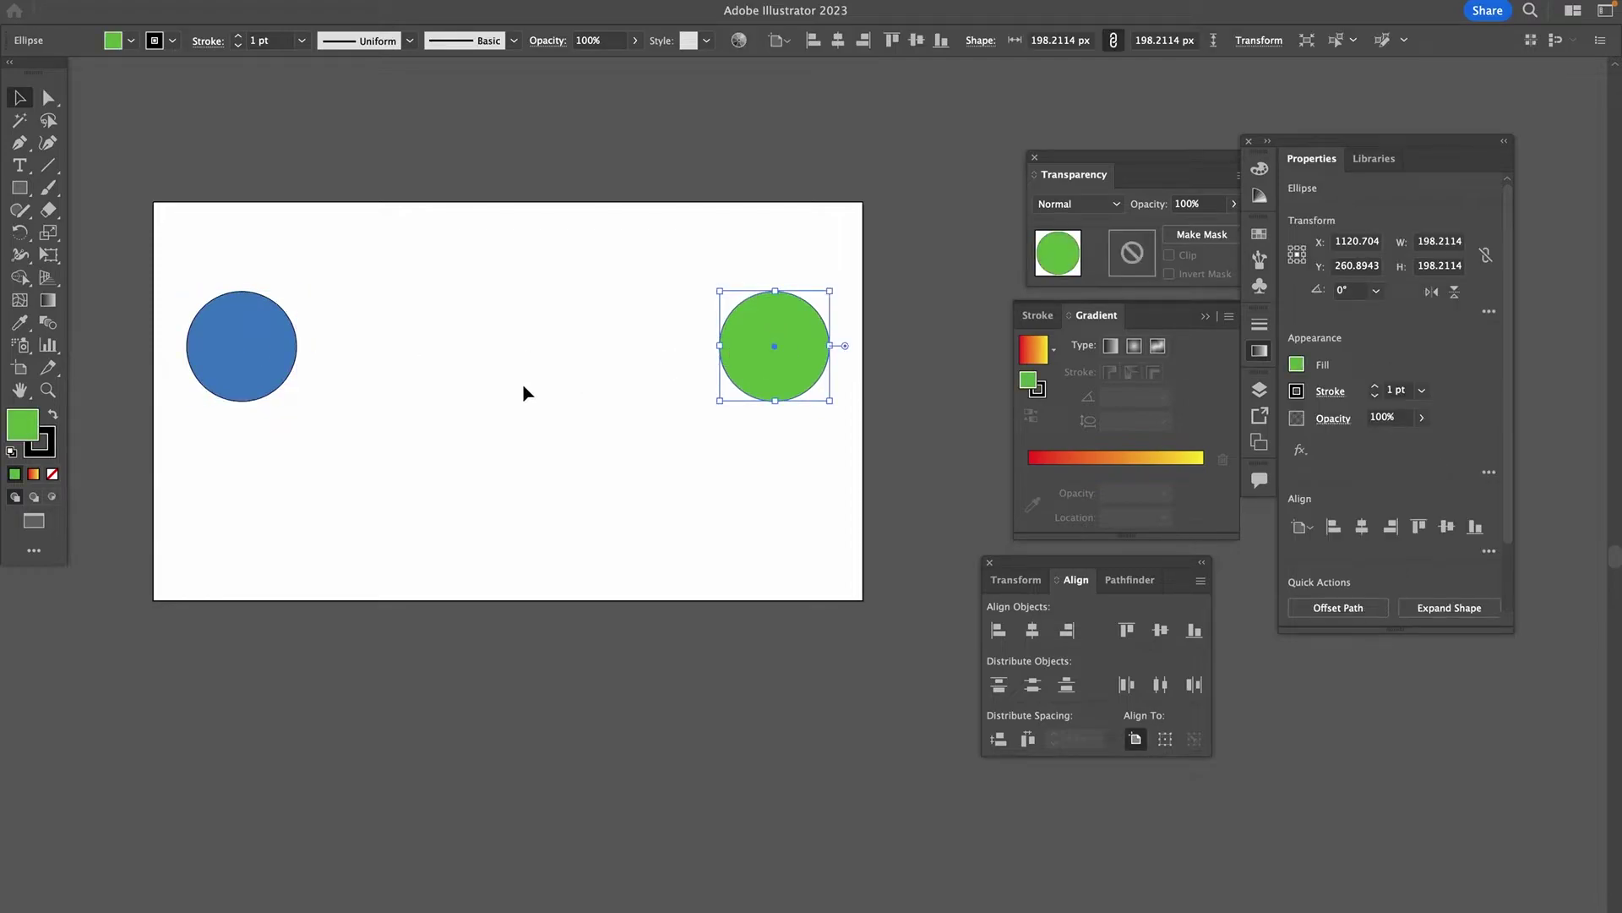
pyautogui.click(534, 448)
pyautogui.scroll(-2, 358, 468)
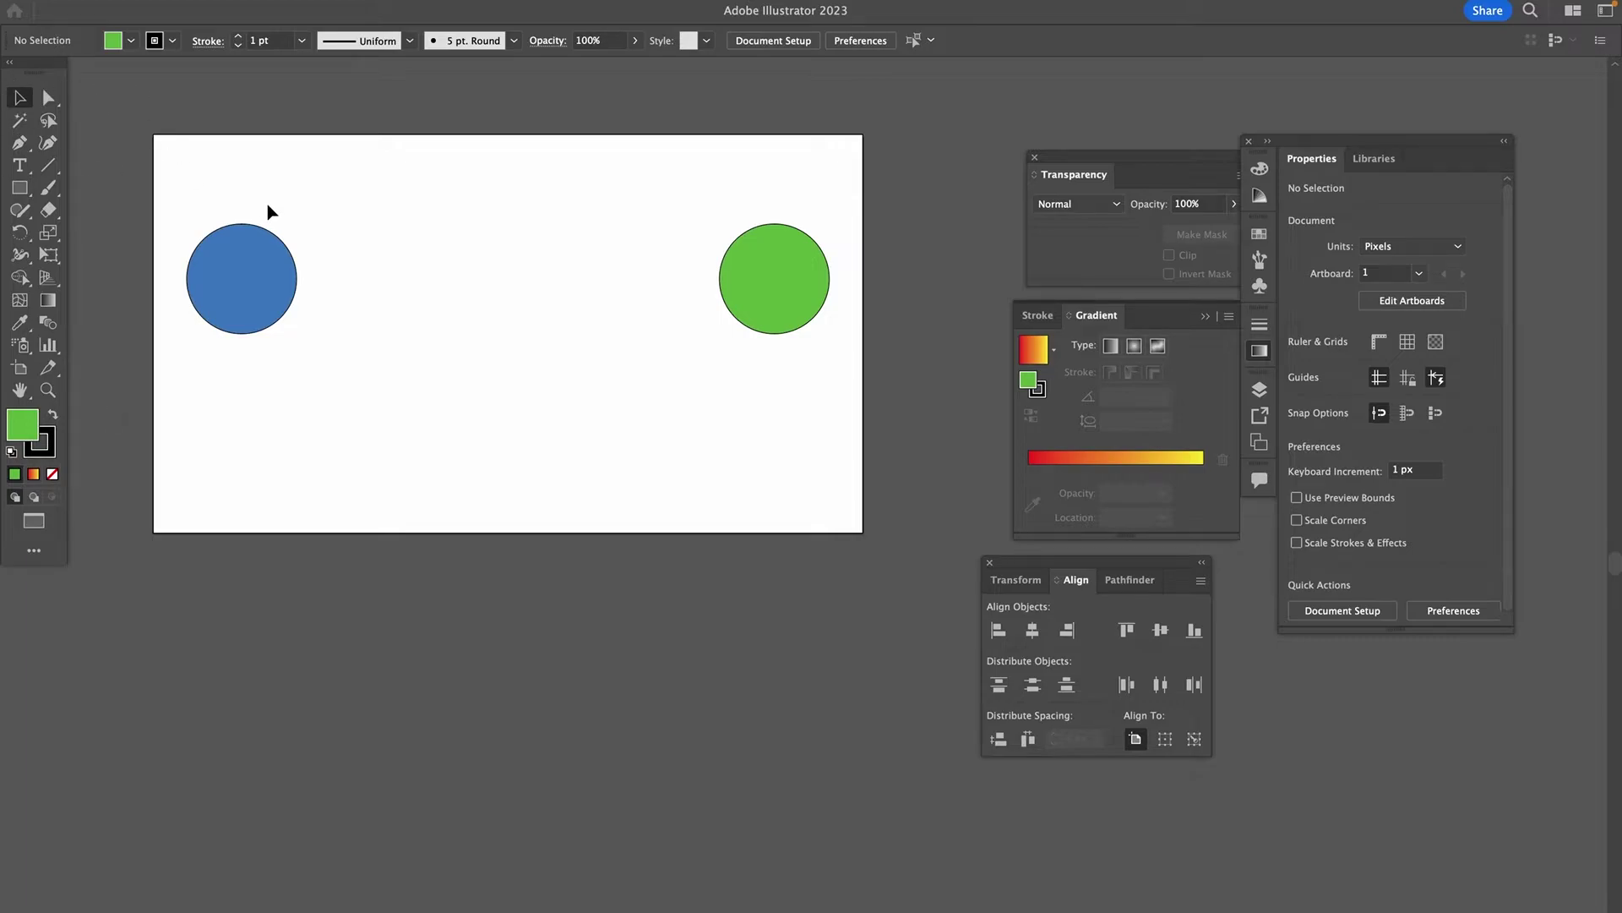
pyautogui.moveTo(185, 181); pyautogui.dragTo(842, 396)
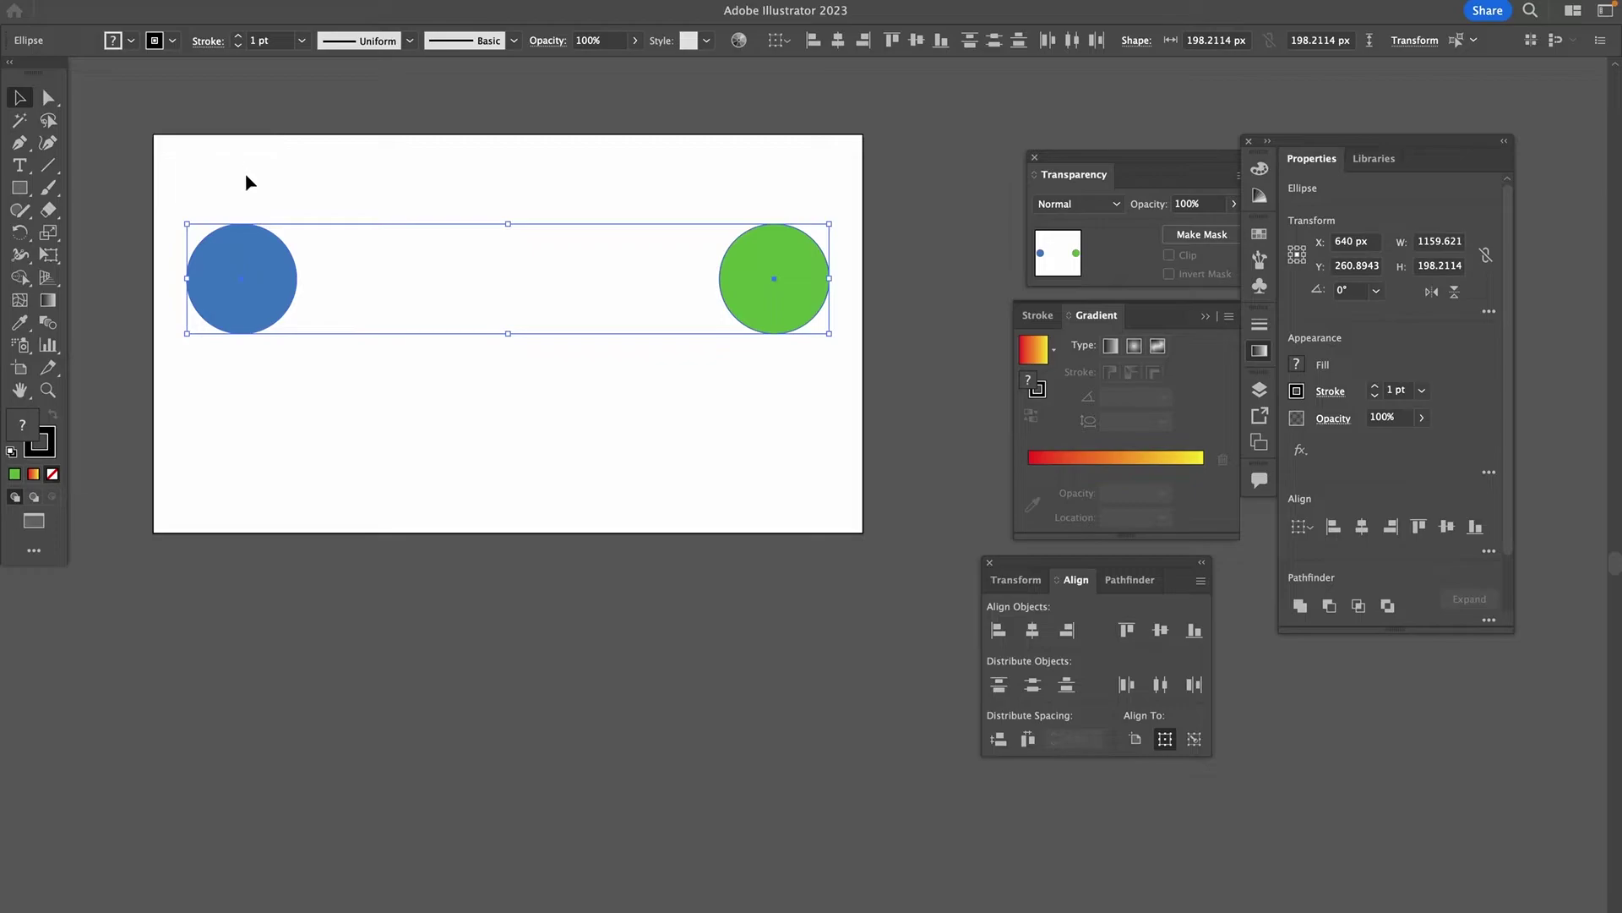
pyautogui.click(240, 10)
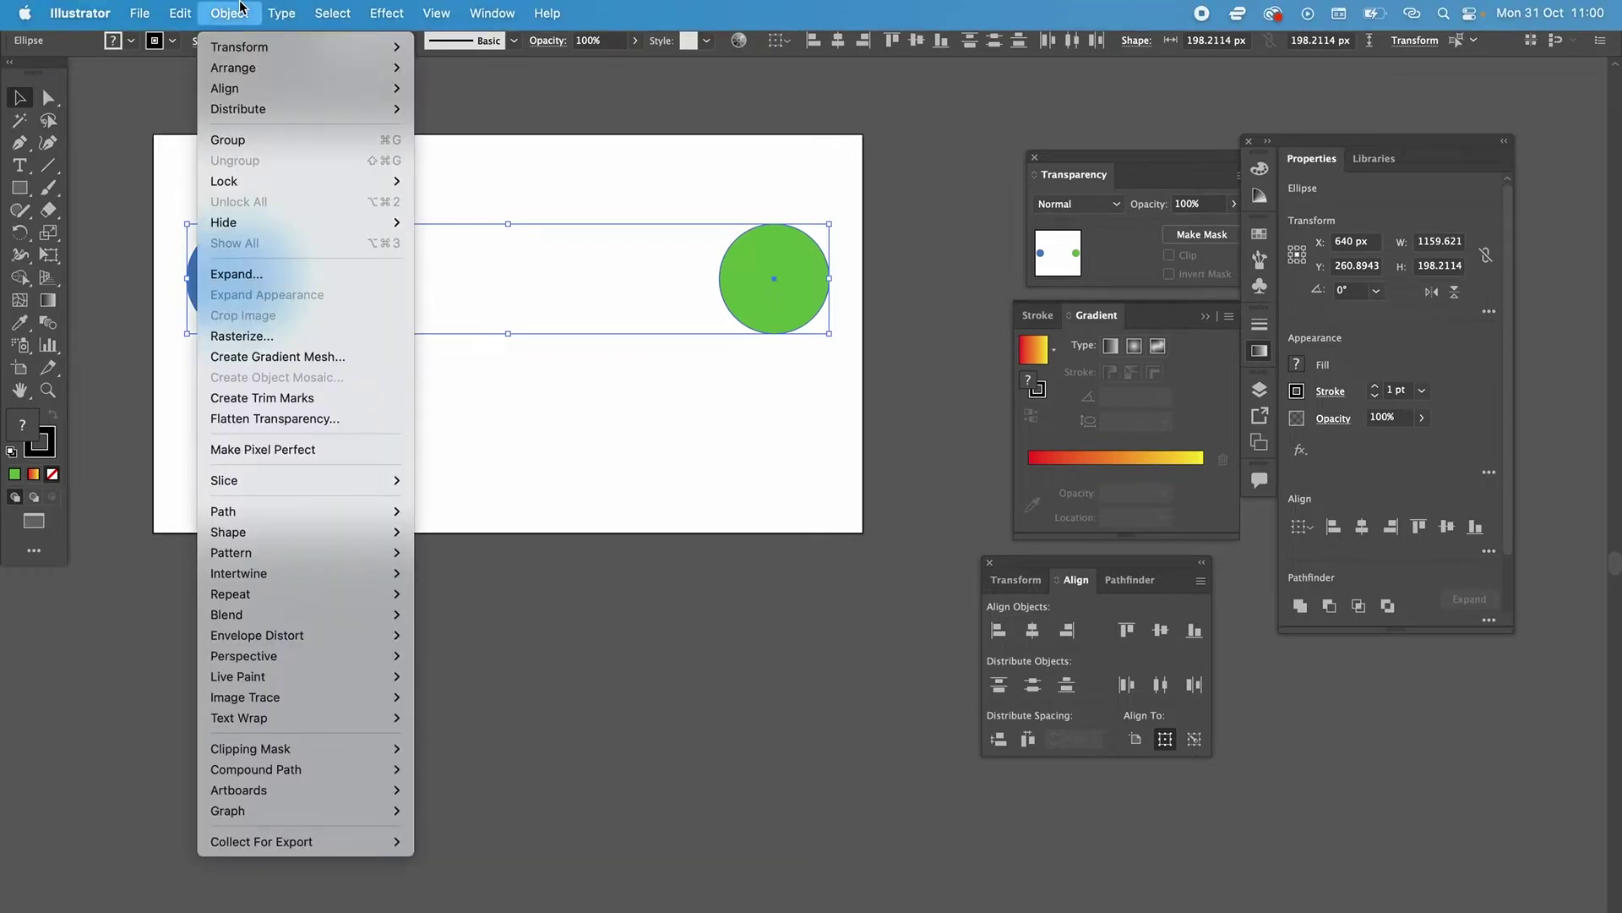
pyautogui.moveTo(291, 617)
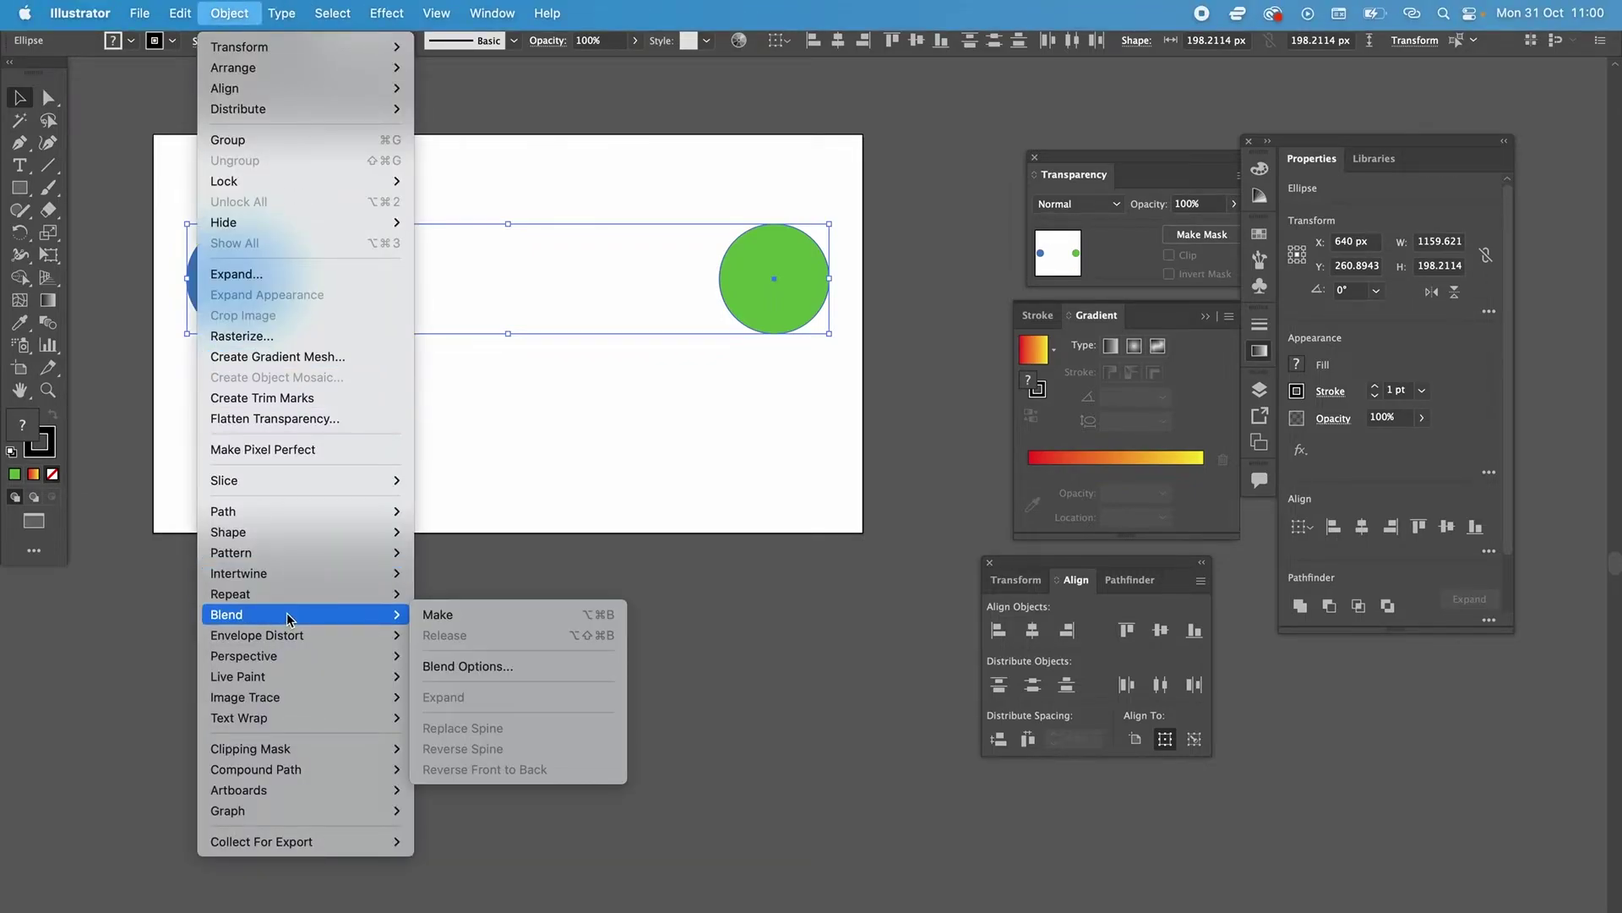
pyautogui.click(463, 614)
pyautogui.click(499, 493)
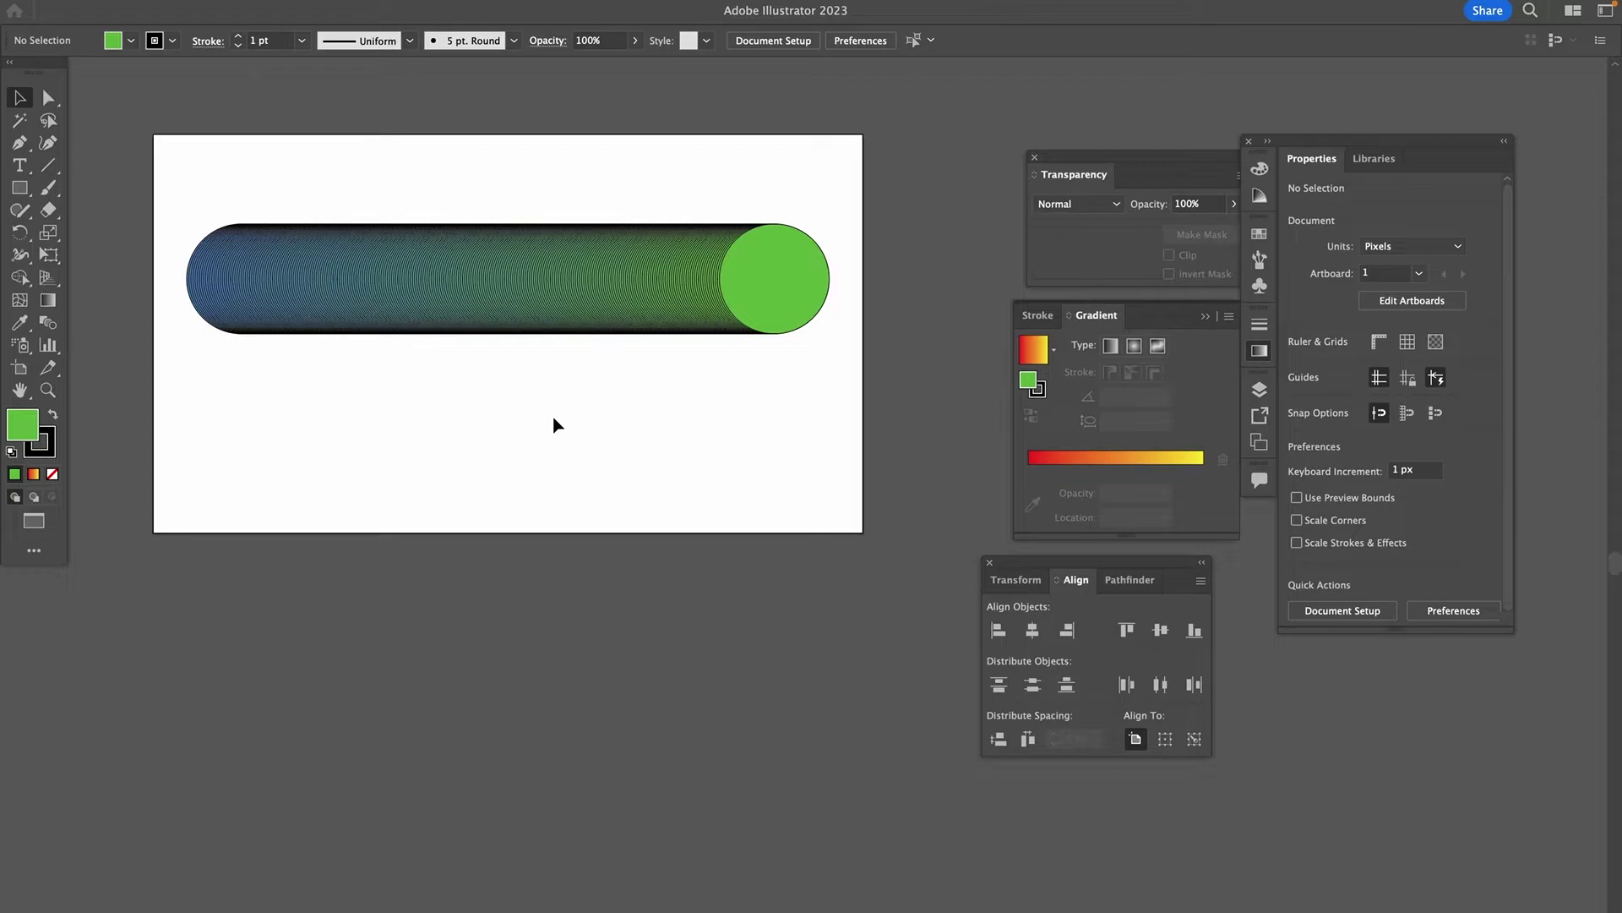
pyautogui.moveTo(230, 156); pyautogui.dragTo(484, 225)
# Step: Set the blend's spacing to Specified Steps with 3 steps, with Preview on
pyautogui.click(487, 278)
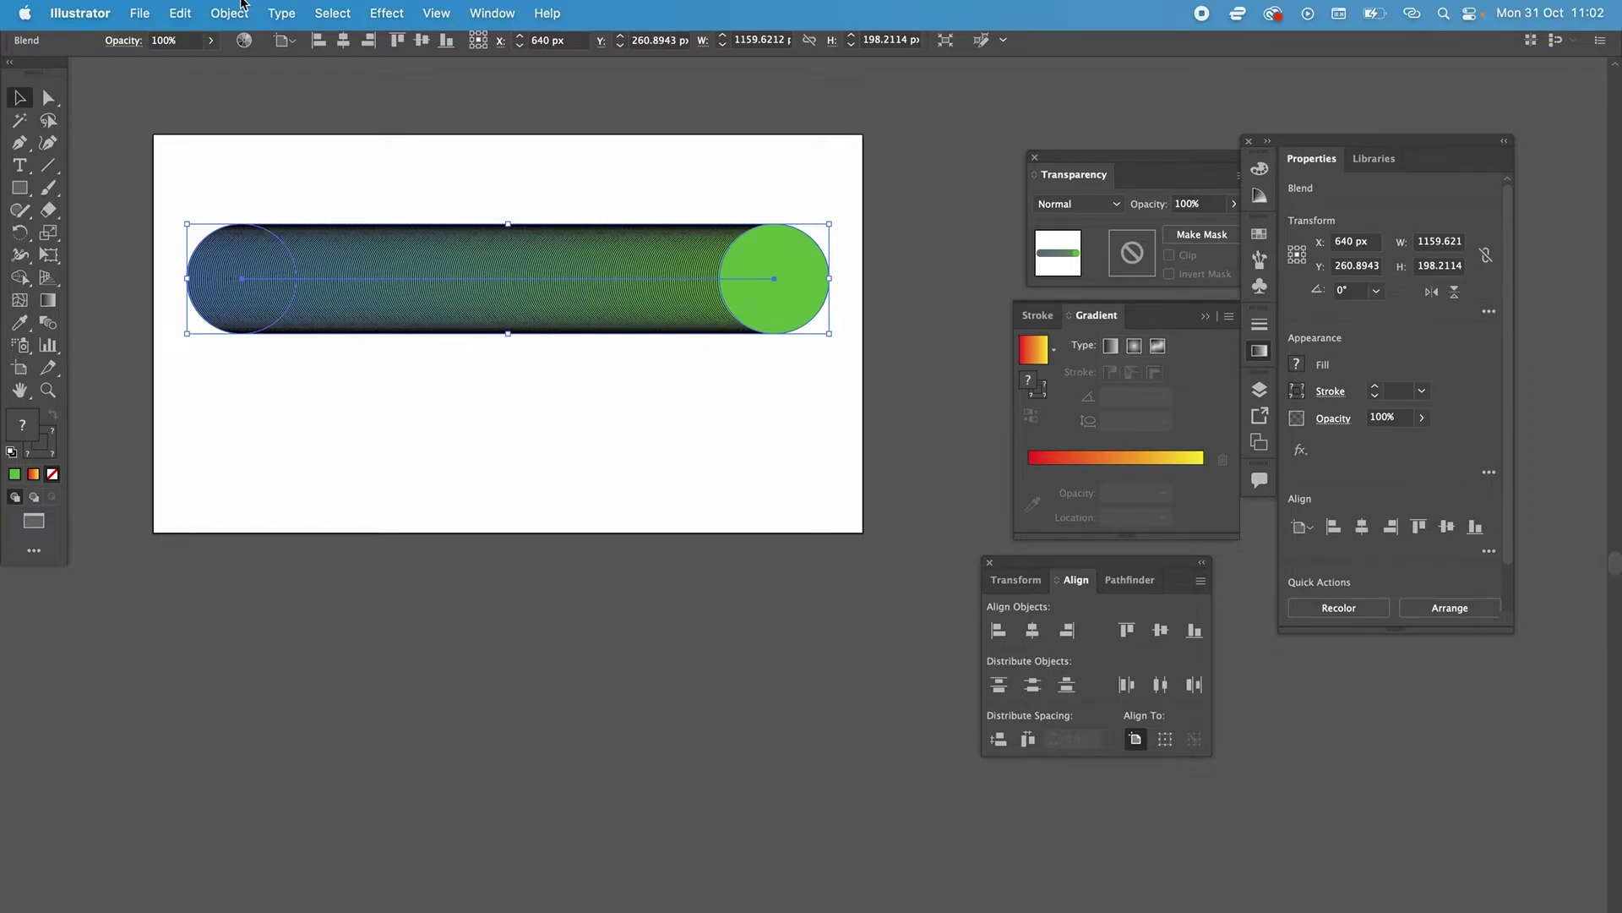
pyautogui.click(240, 10)
pyautogui.moveTo(344, 617)
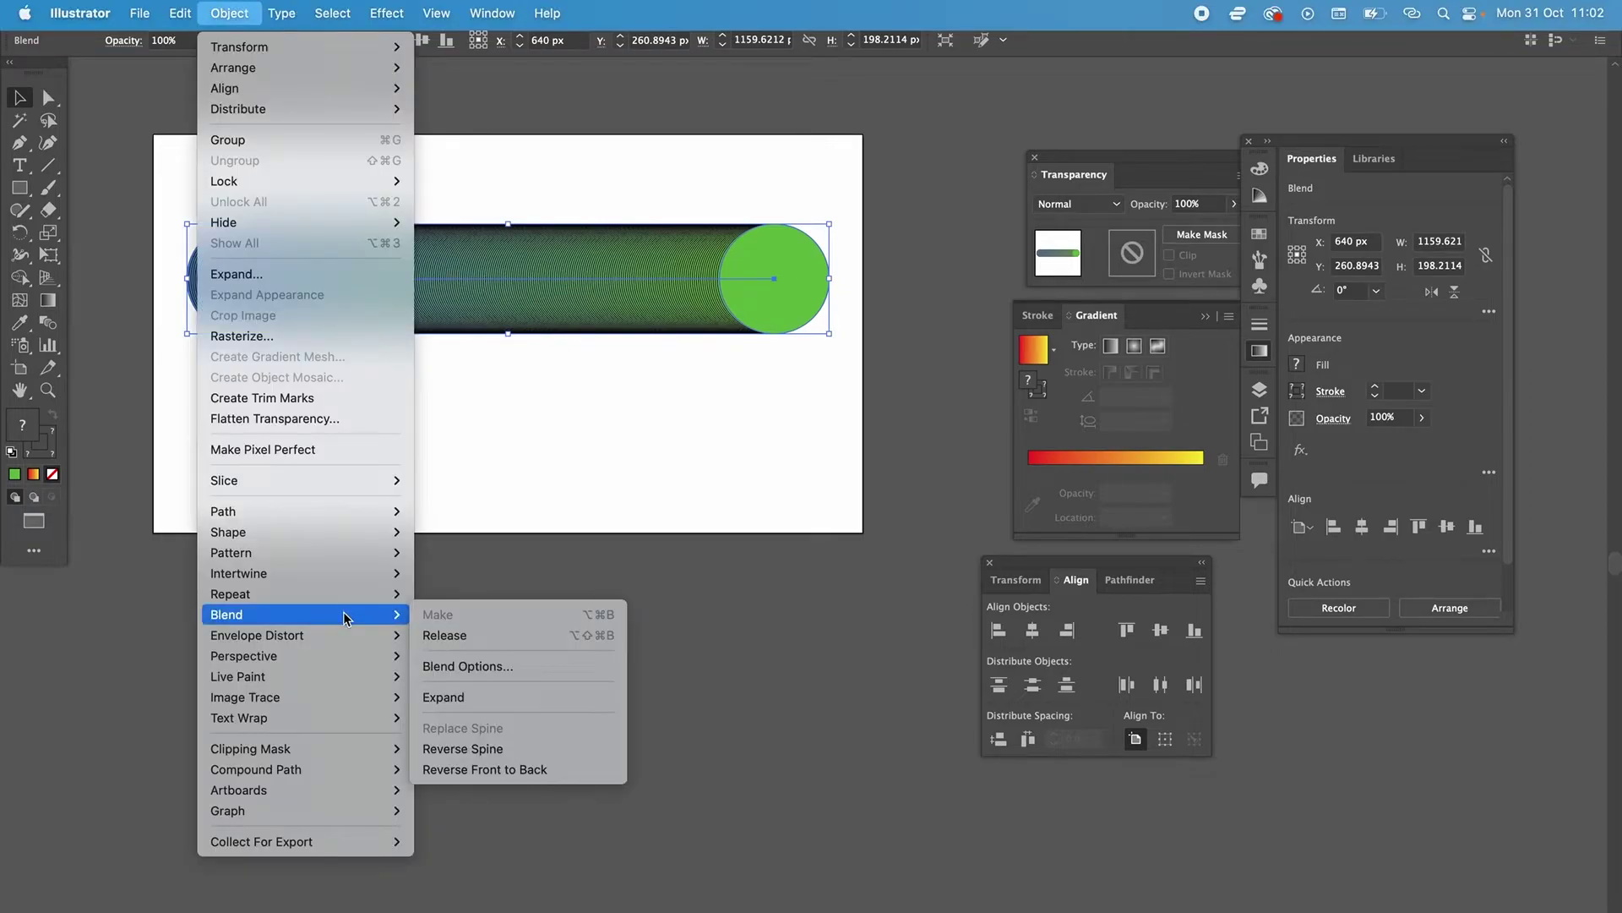
pyautogui.click(500, 667)
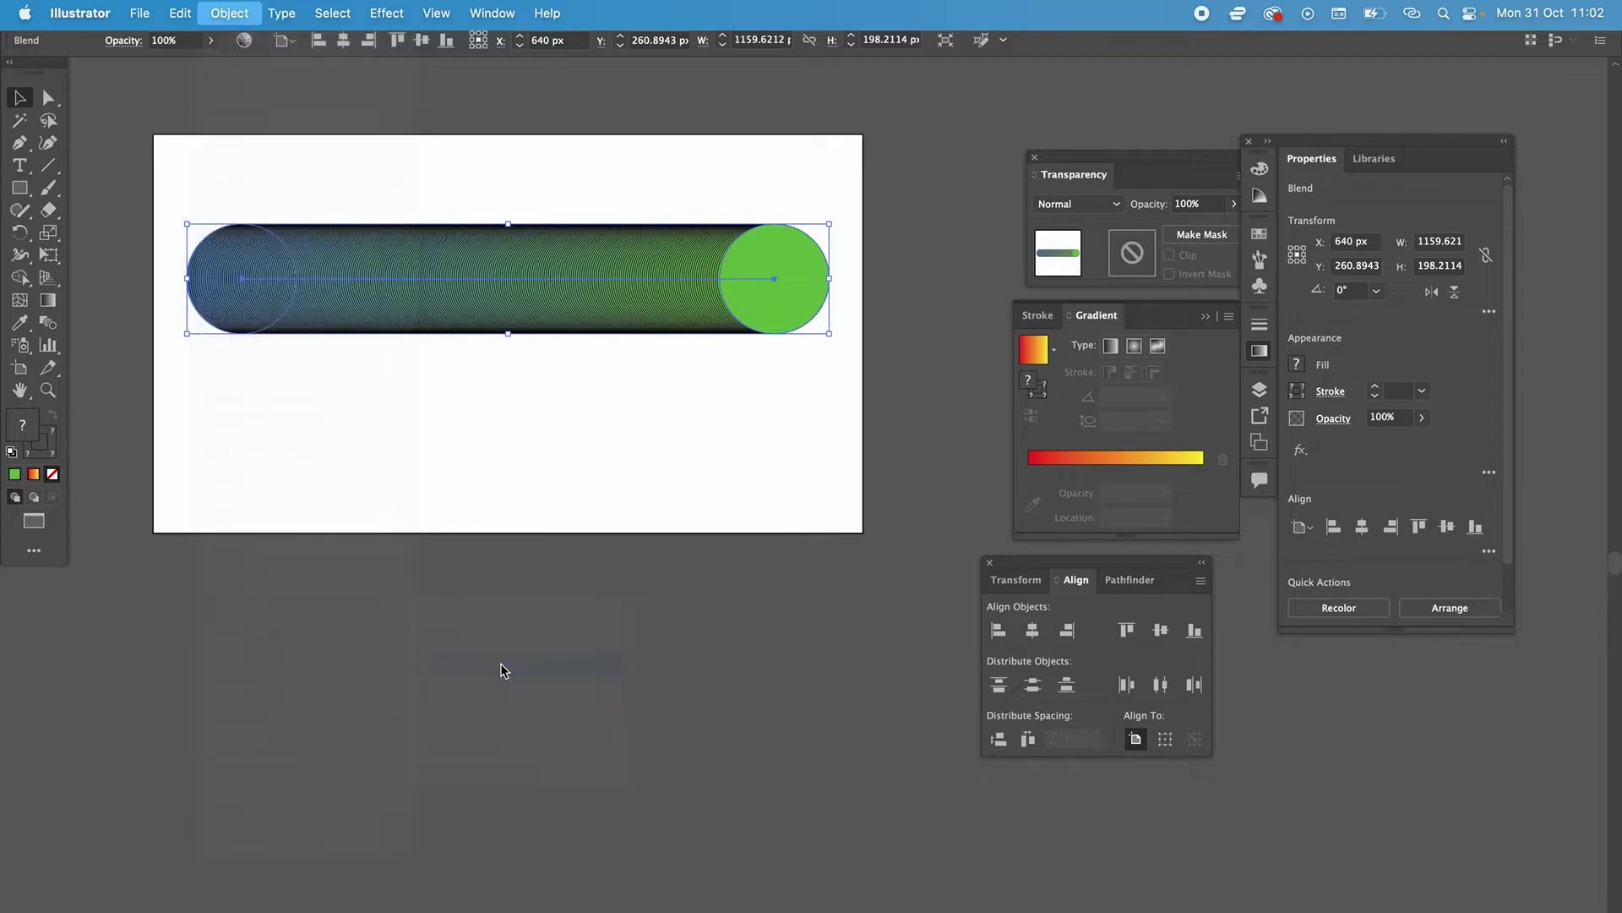
pyautogui.click(656, 455)
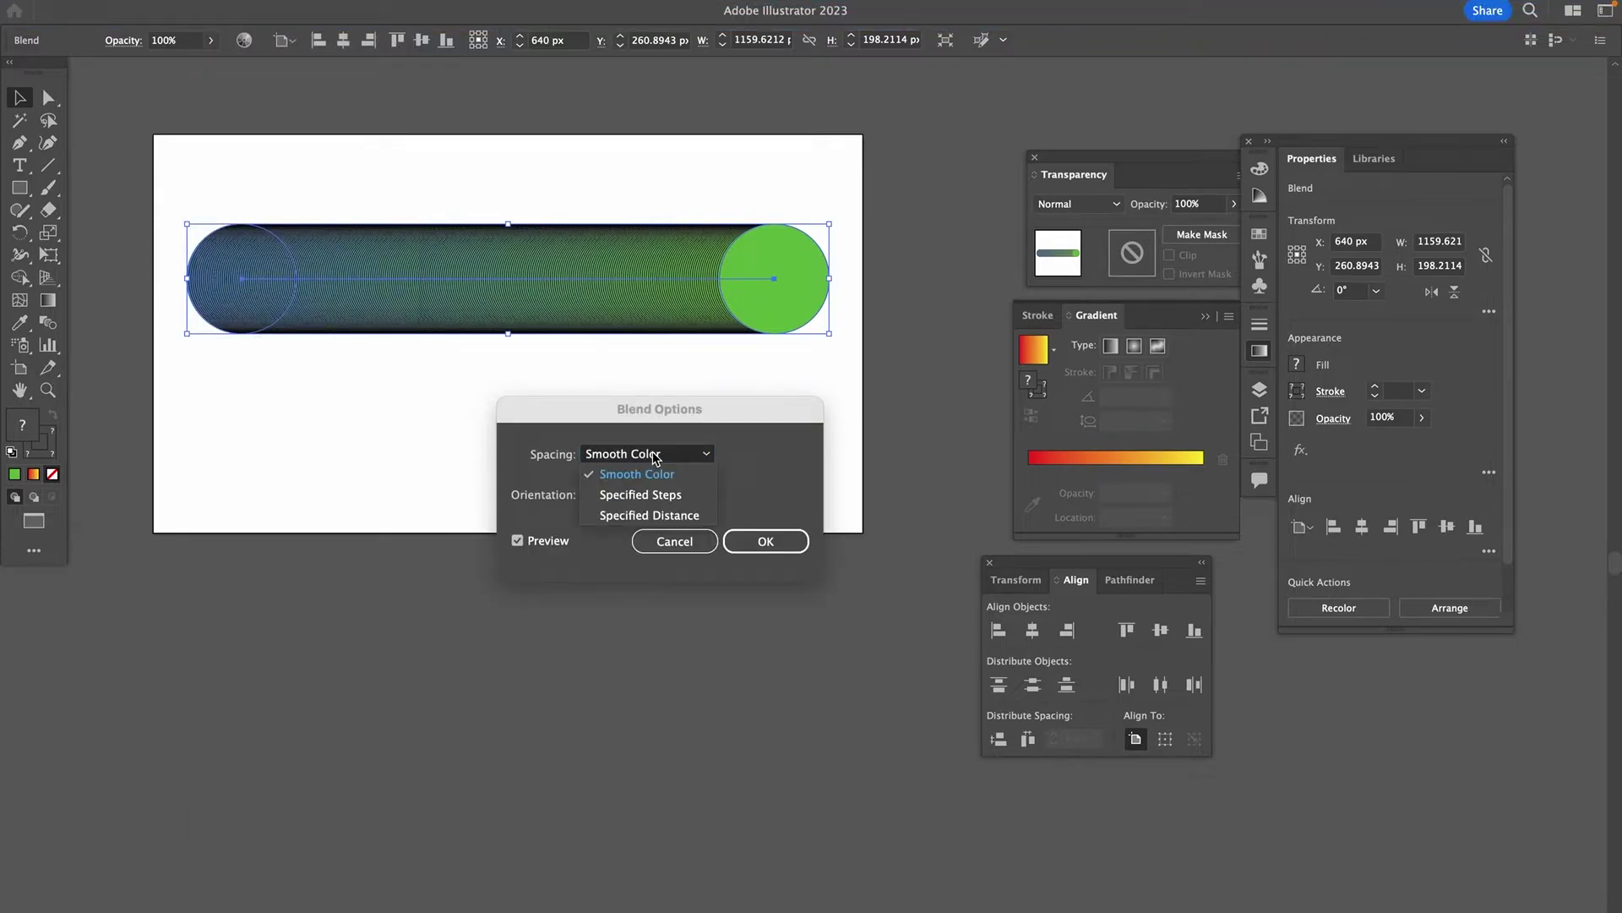
pyautogui.click(663, 506)
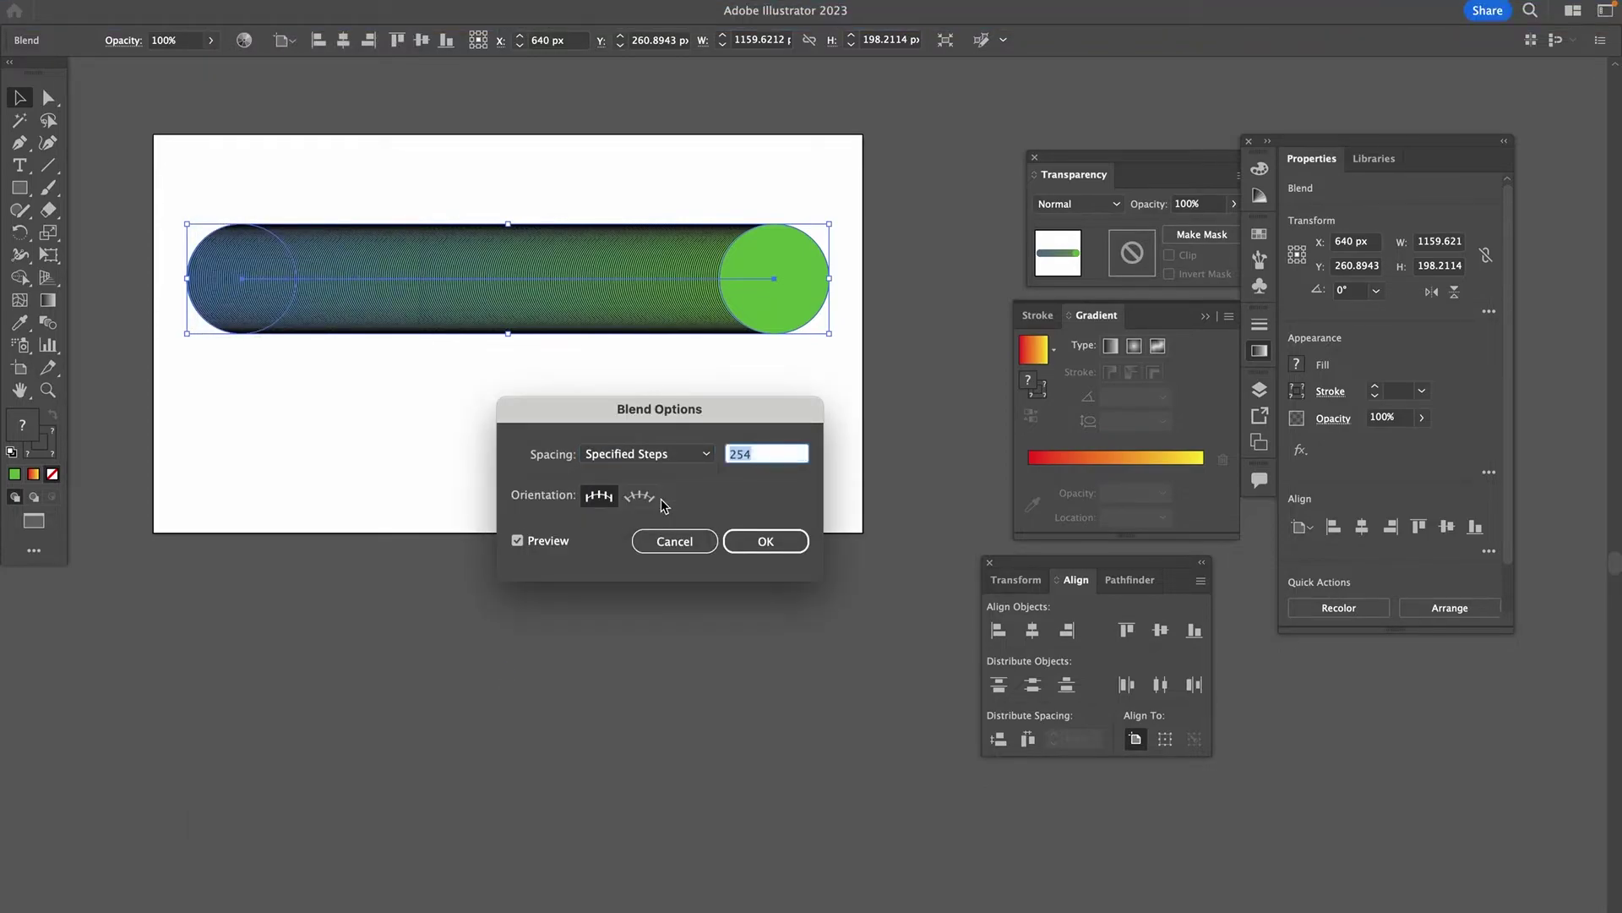
pyautogui.click(773, 450)
pyautogui.moveTo(773, 451); pyautogui.dragTo(703, 454)
pyautogui.write('3')
pyautogui.click(518, 541)
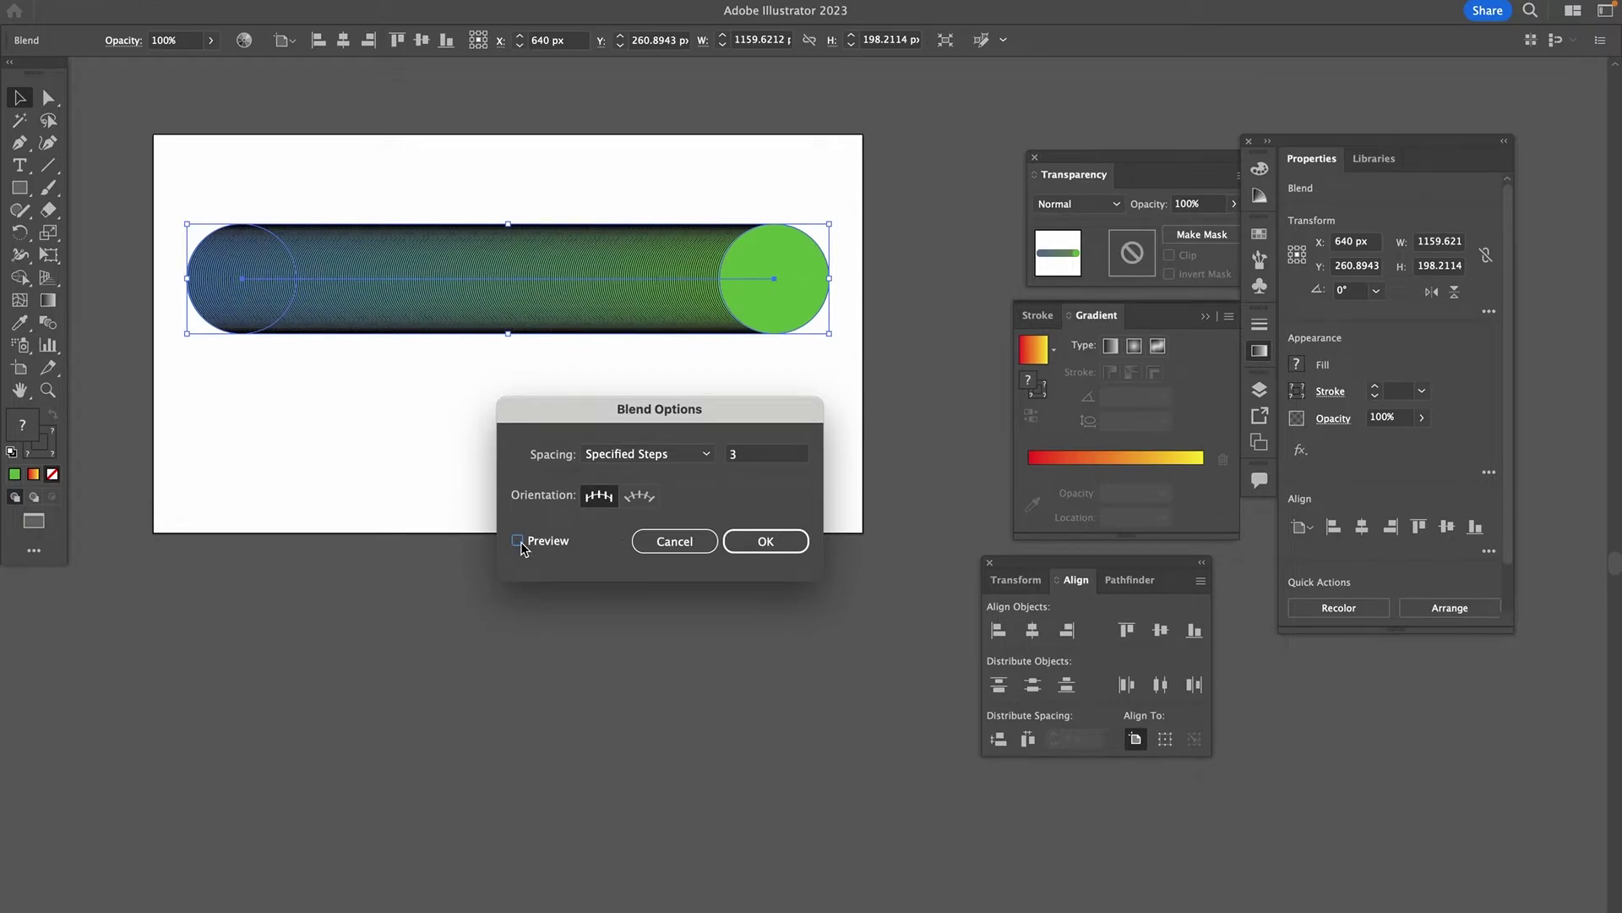
pyautogui.click(518, 541)
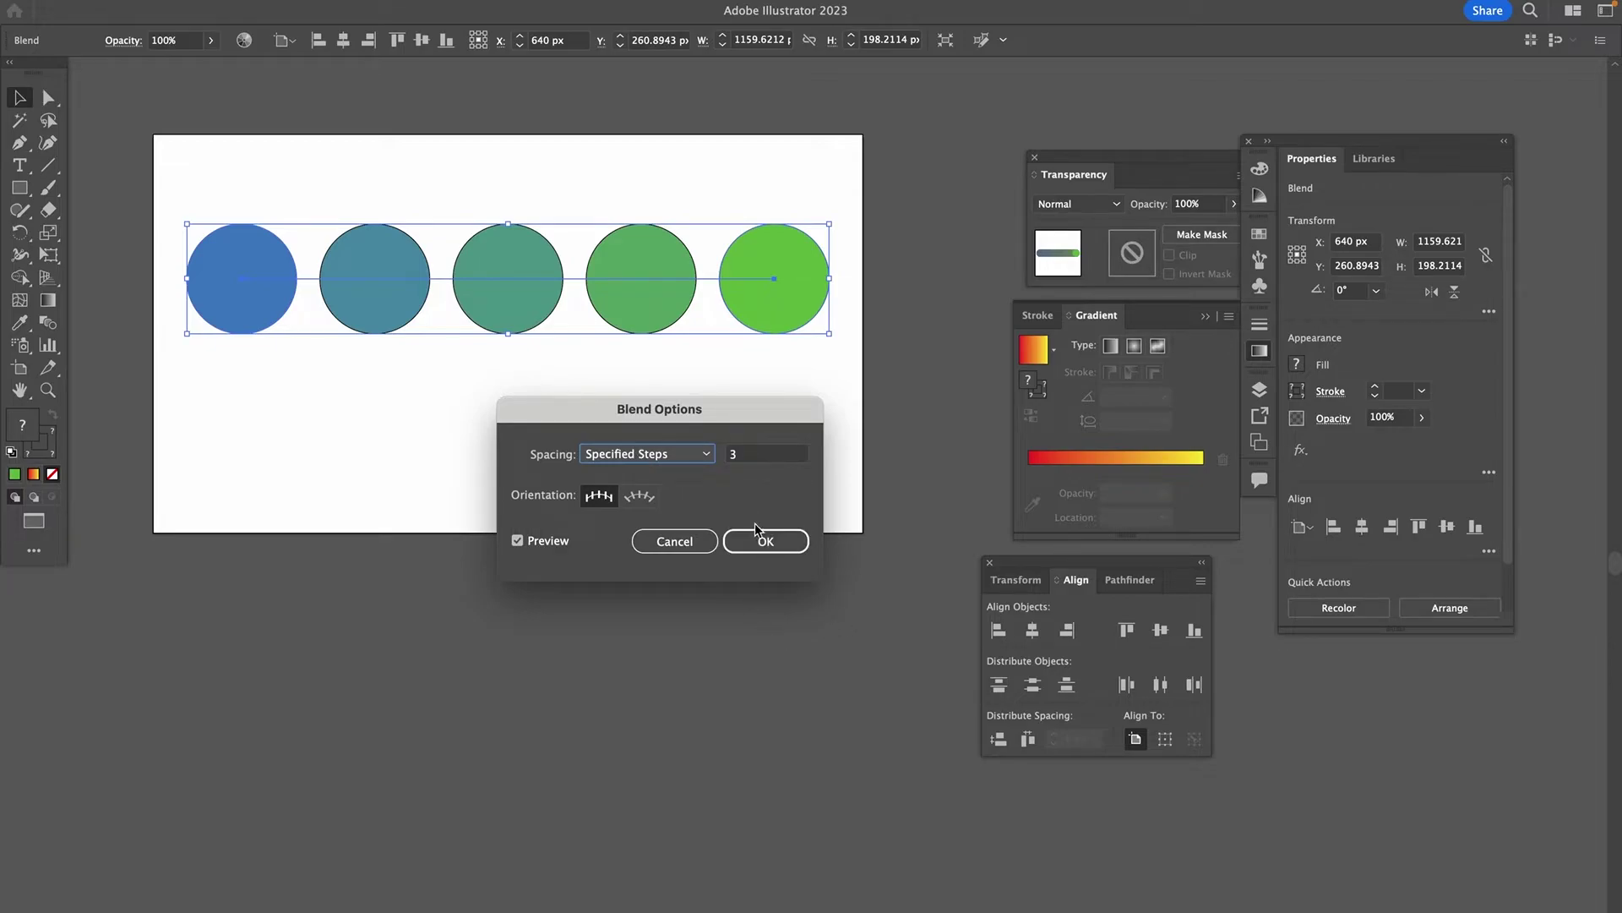
# Step: Apply the 3-step blend and expand it via Object > Blend > Expand into five circles
pyautogui.click(765, 554)
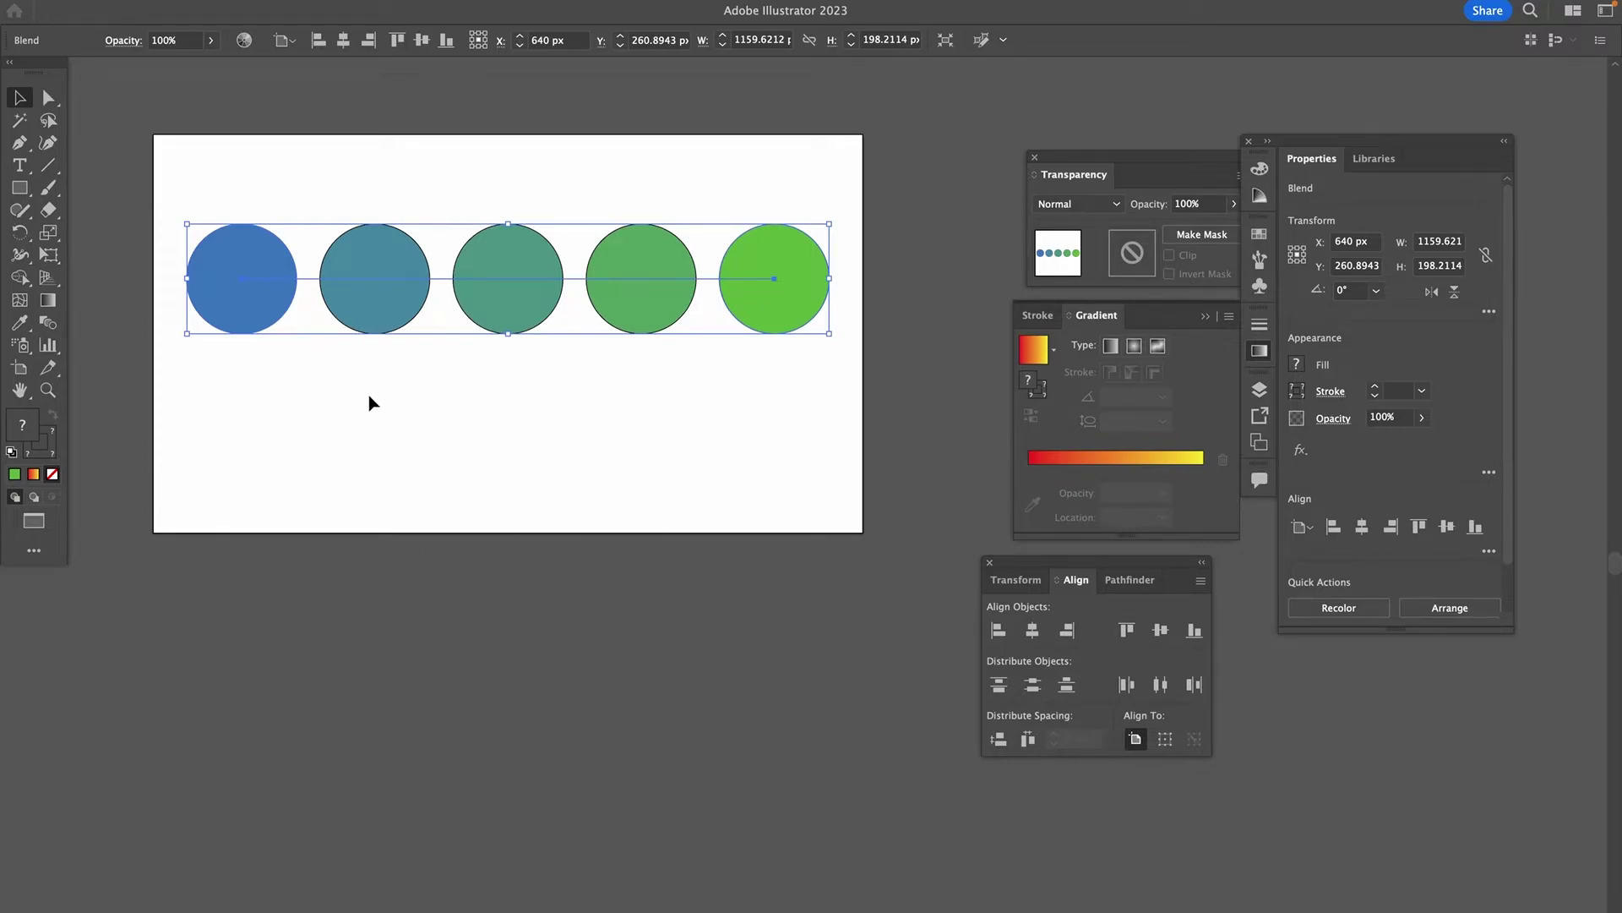
pyautogui.click(229, 12)
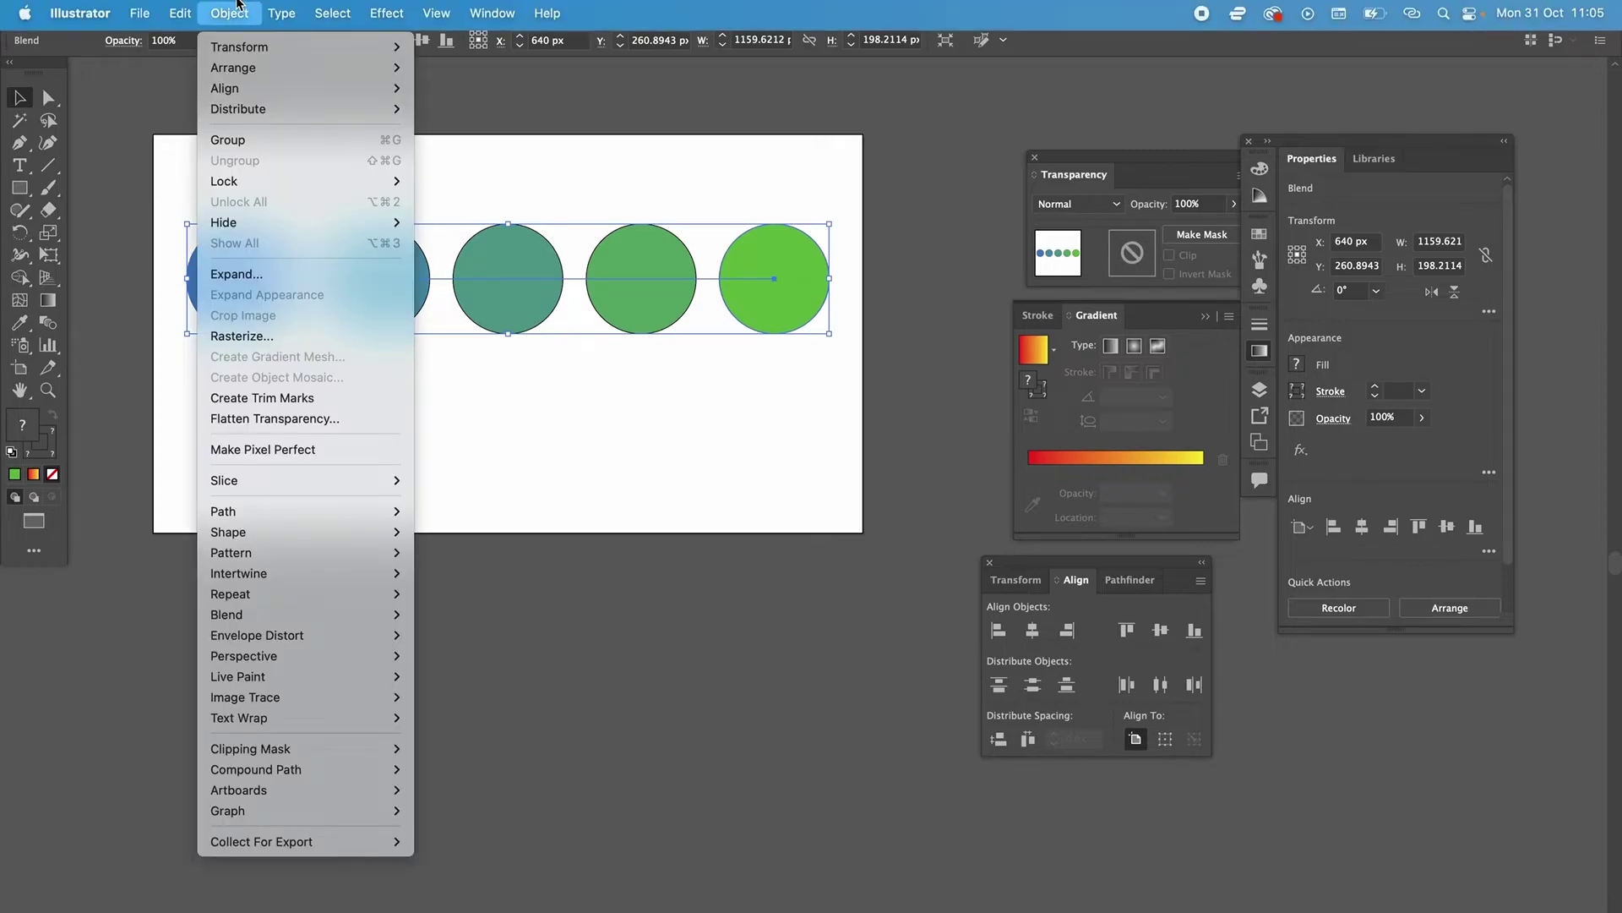
pyautogui.moveTo(318, 613)
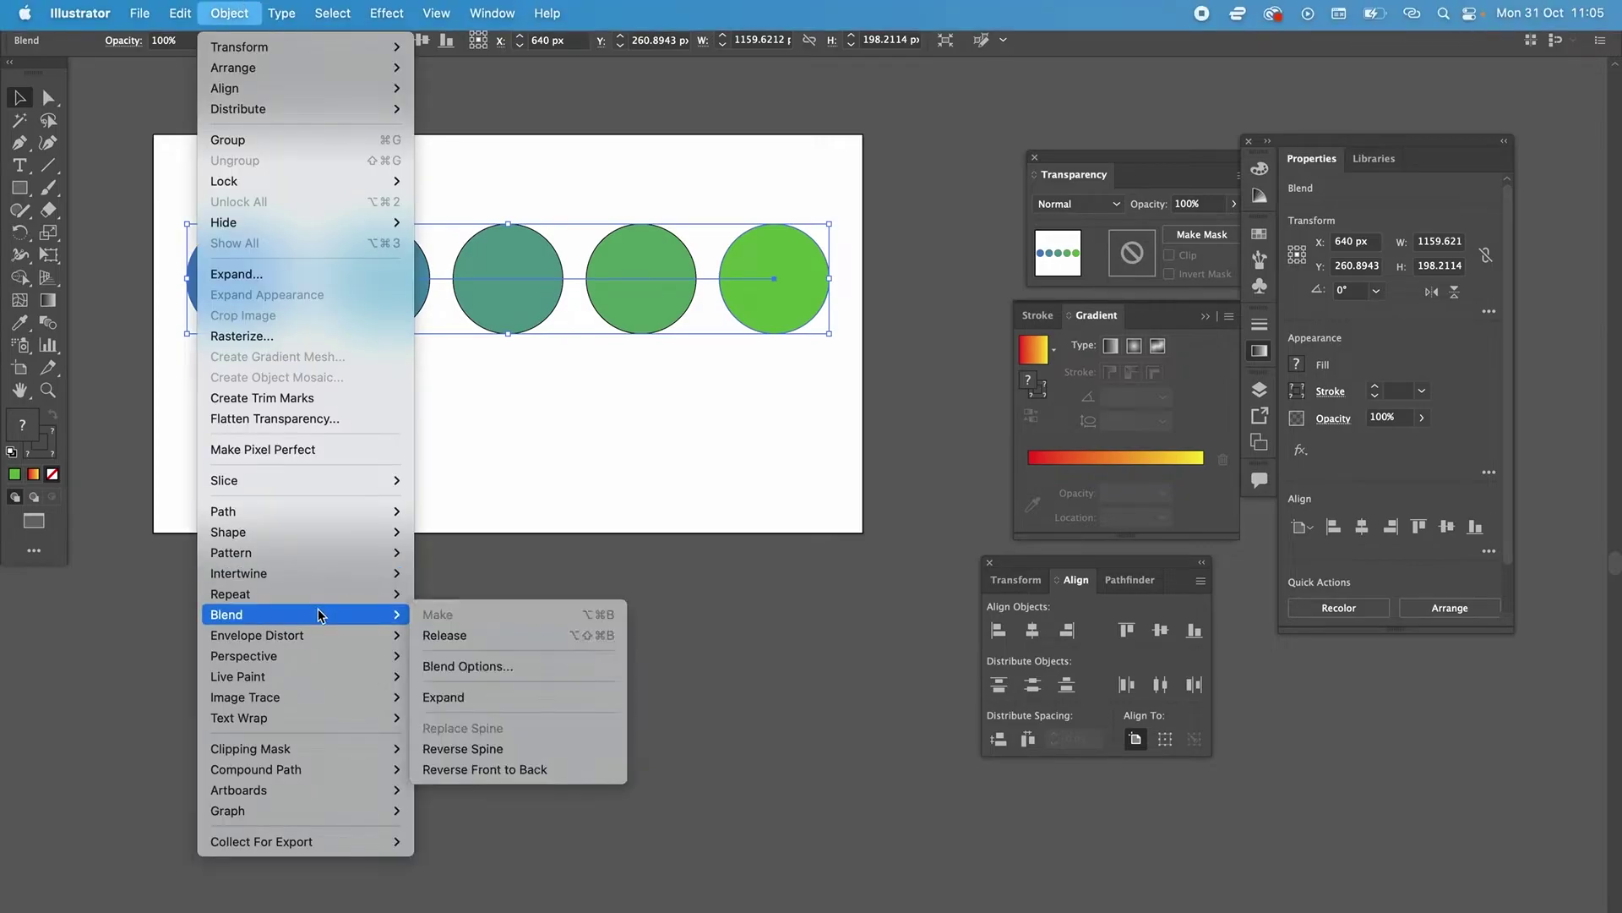
pyautogui.click(486, 698)
pyautogui.click(589, 427)
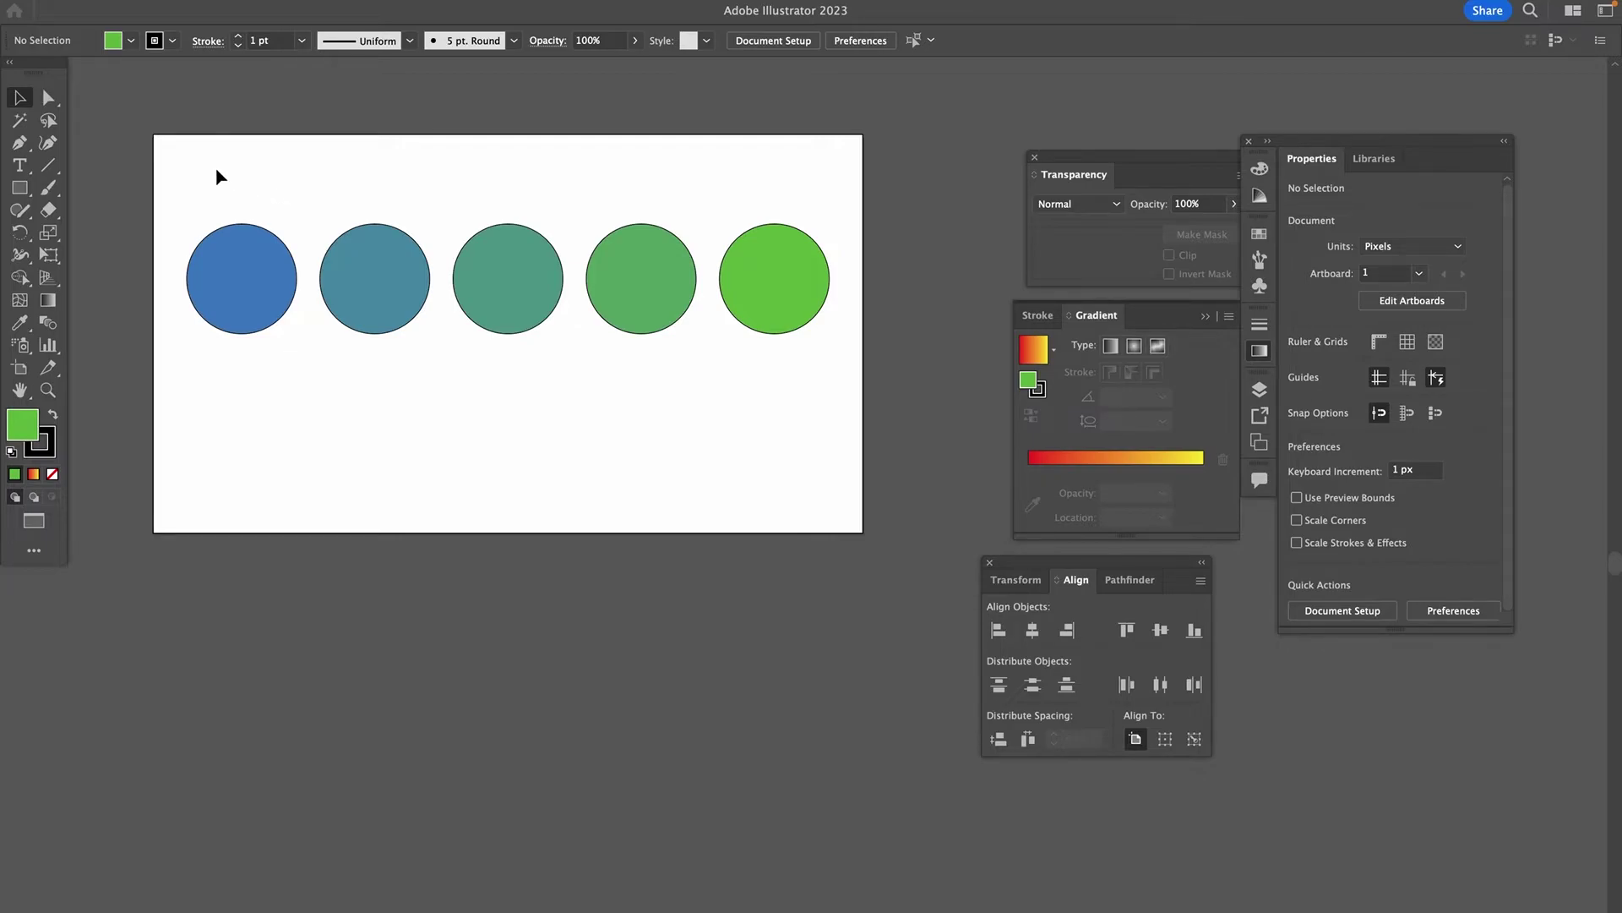
# Step: Marquee-select the five expanded circles and apply one solid green fill to them
pyautogui.moveTo(197, 149); pyautogui.dragTo(852, 414)
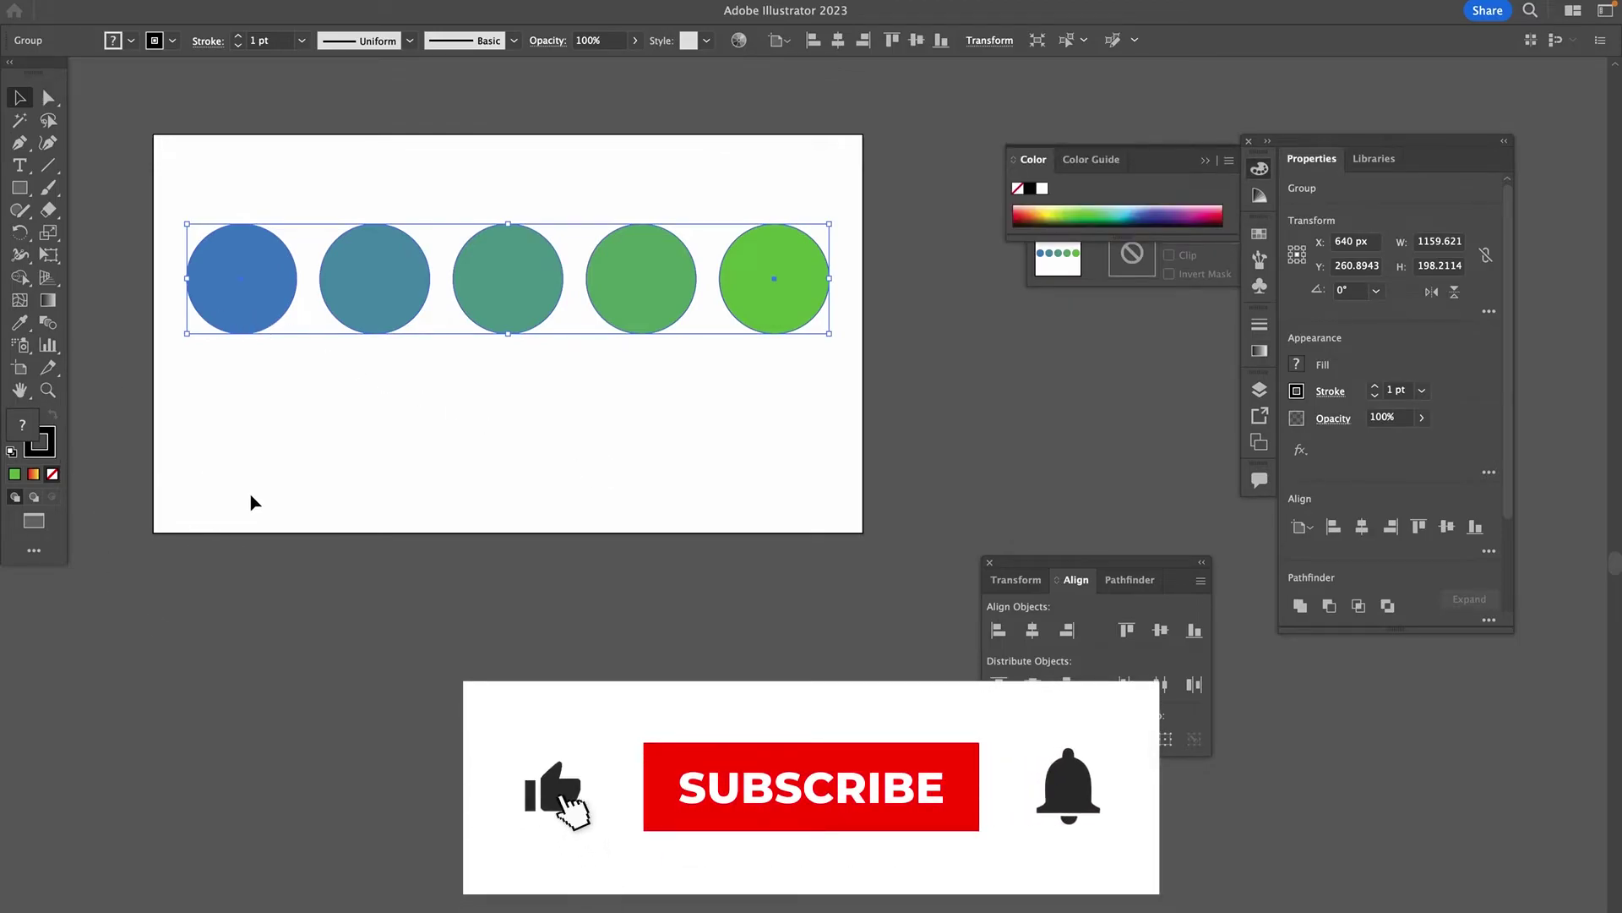
pyautogui.click(14, 476)
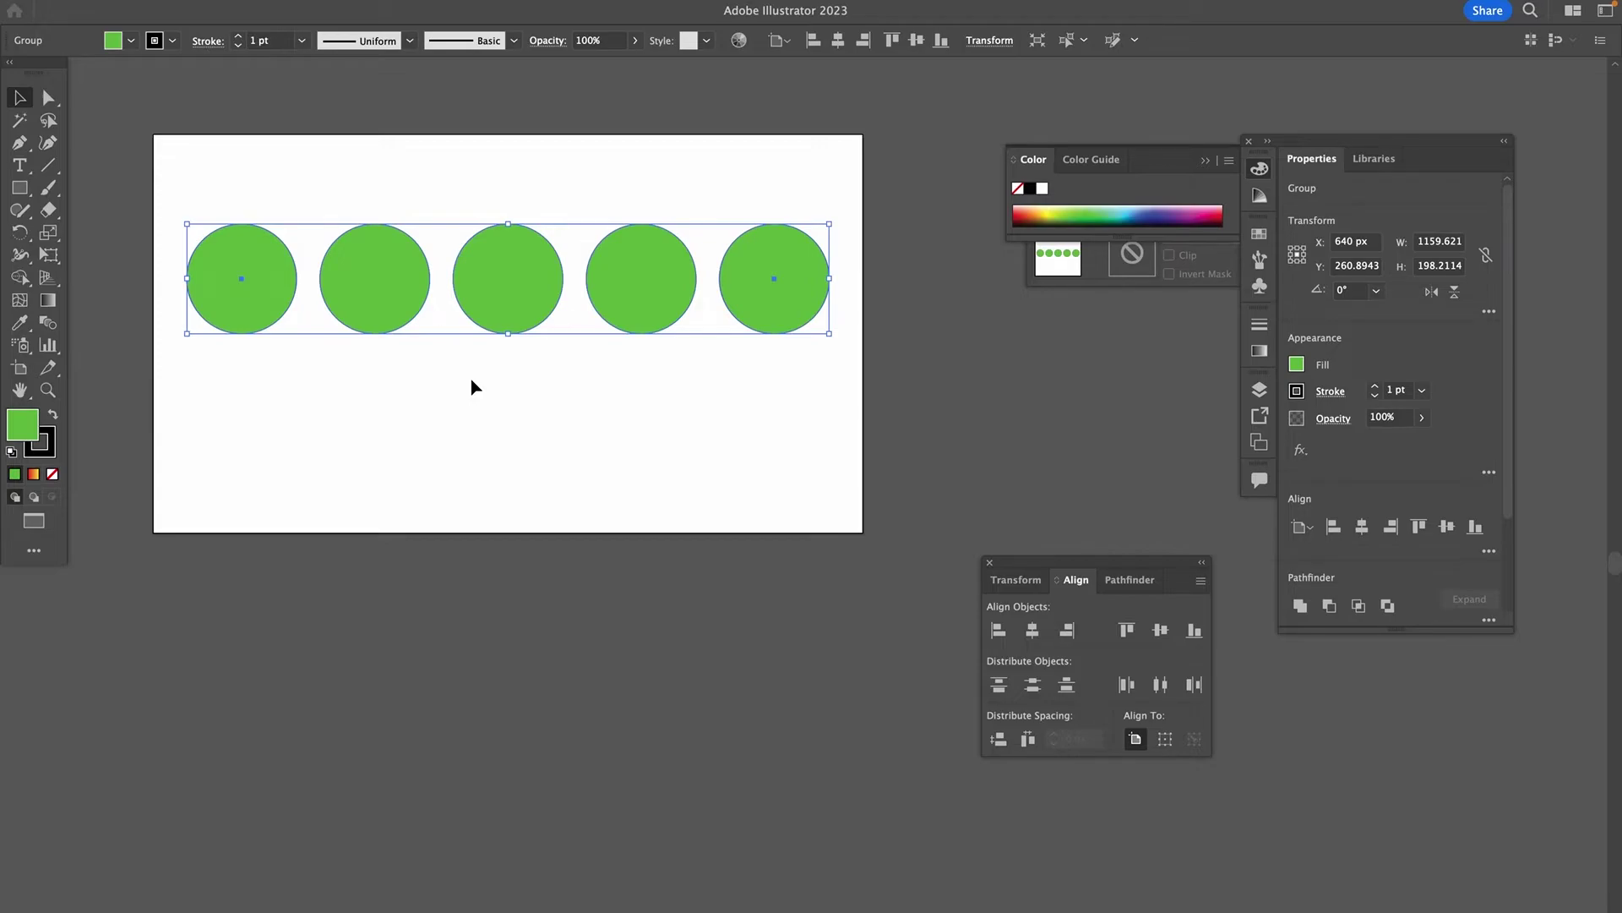
# Step: Merge the five circles into one compound path and reapply its solid green fill
pyautogui.moveTo(446, 6)
pyautogui.click(239, 11)
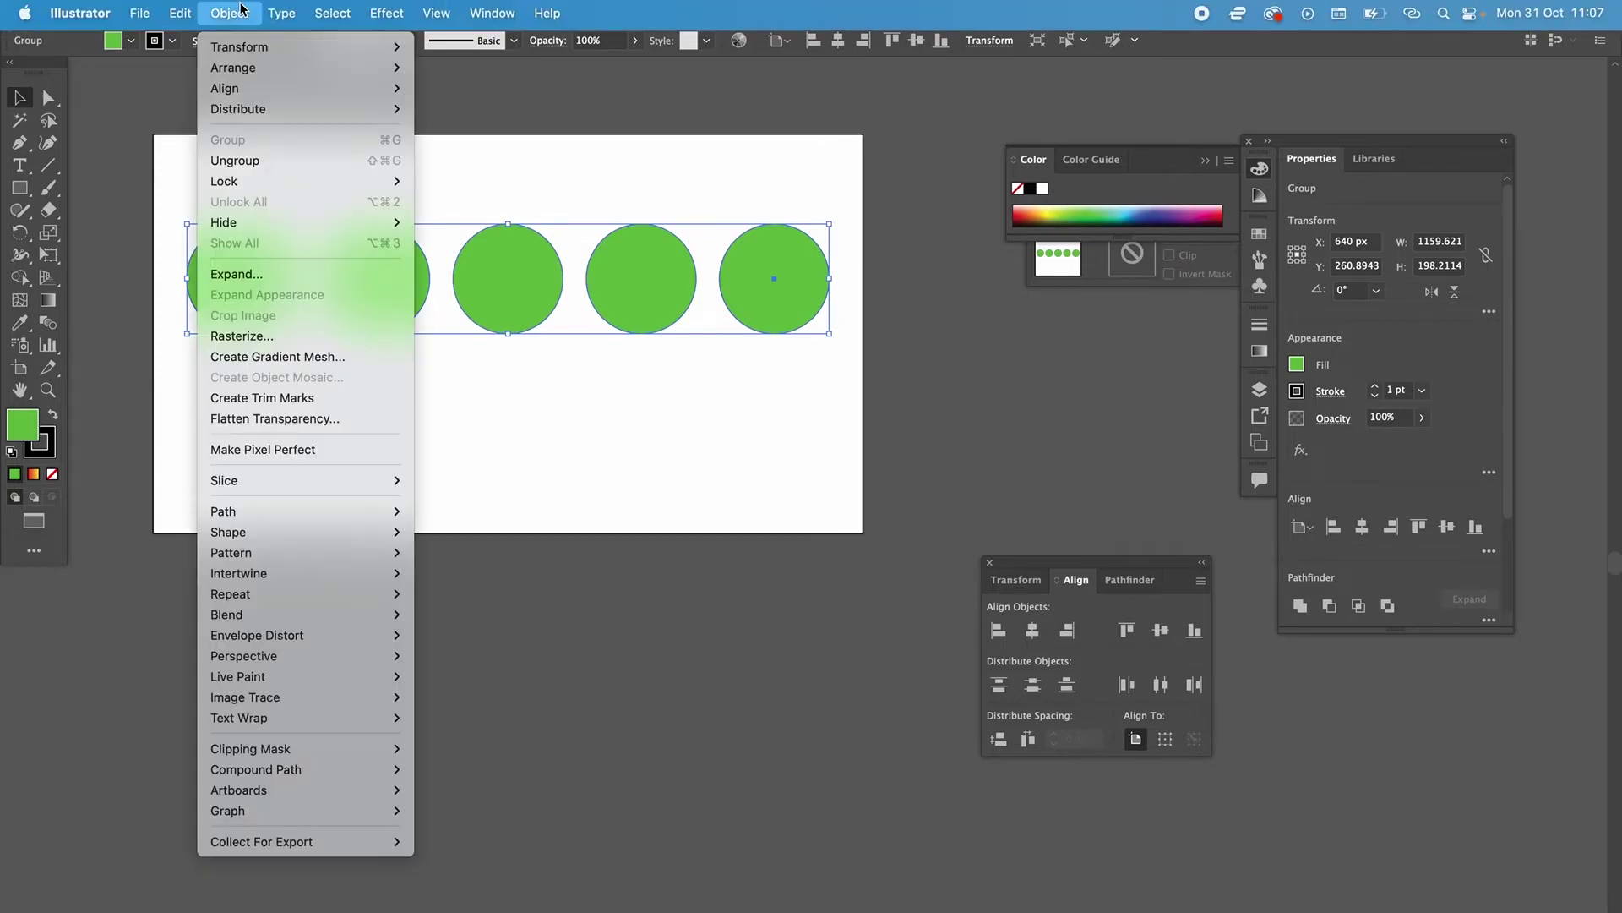
pyautogui.moveTo(291, 771)
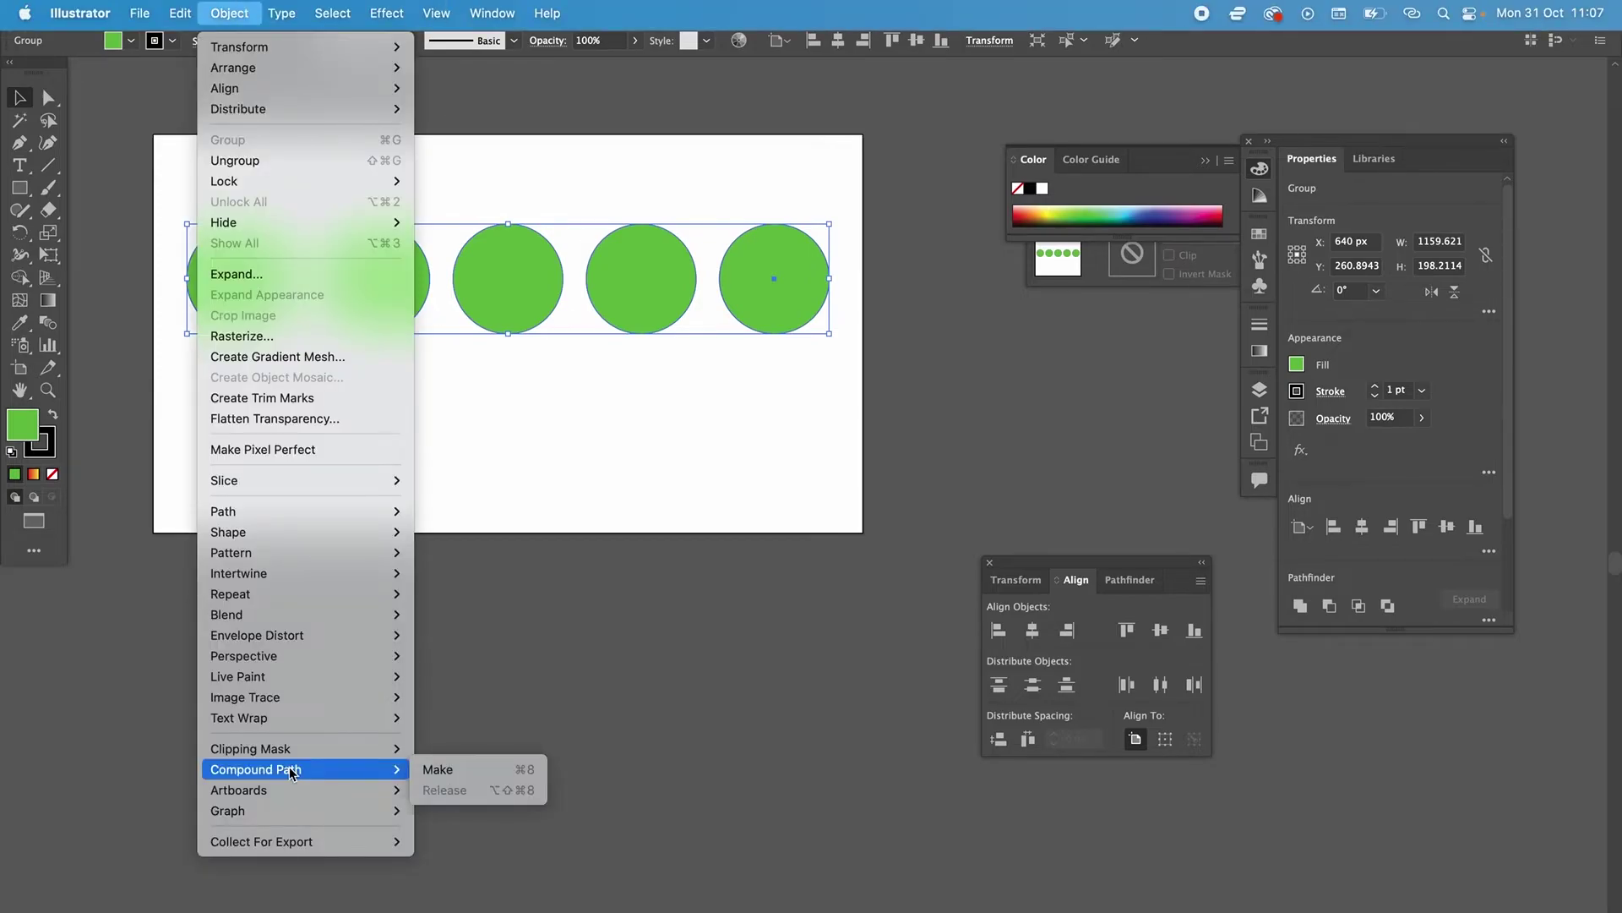
pyautogui.click(475, 771)
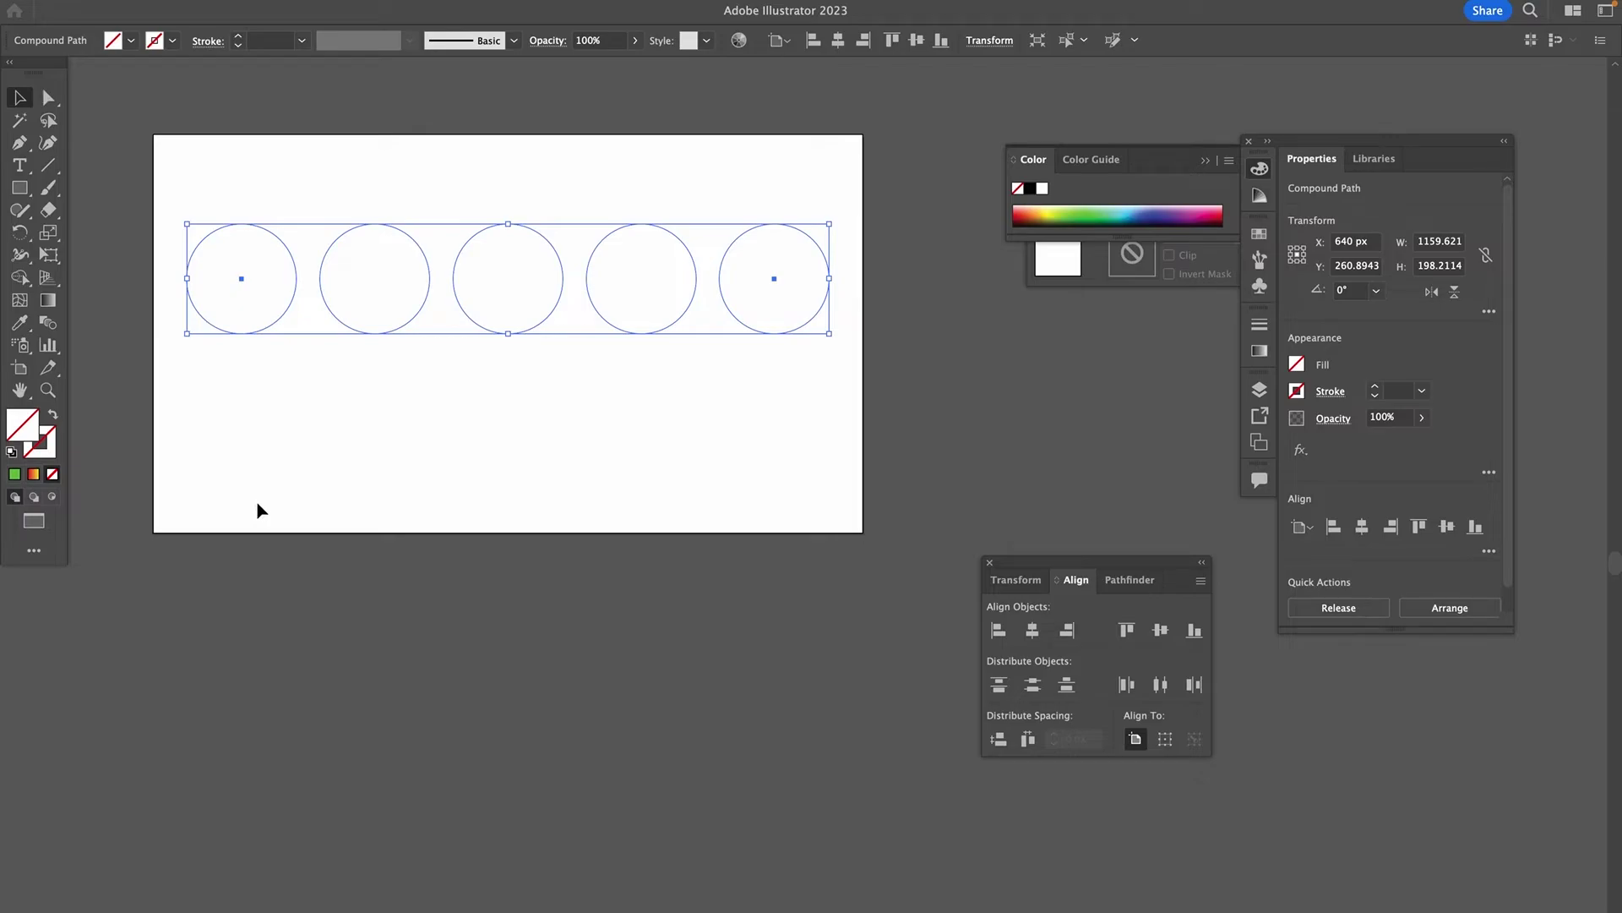
pyautogui.click(16, 475)
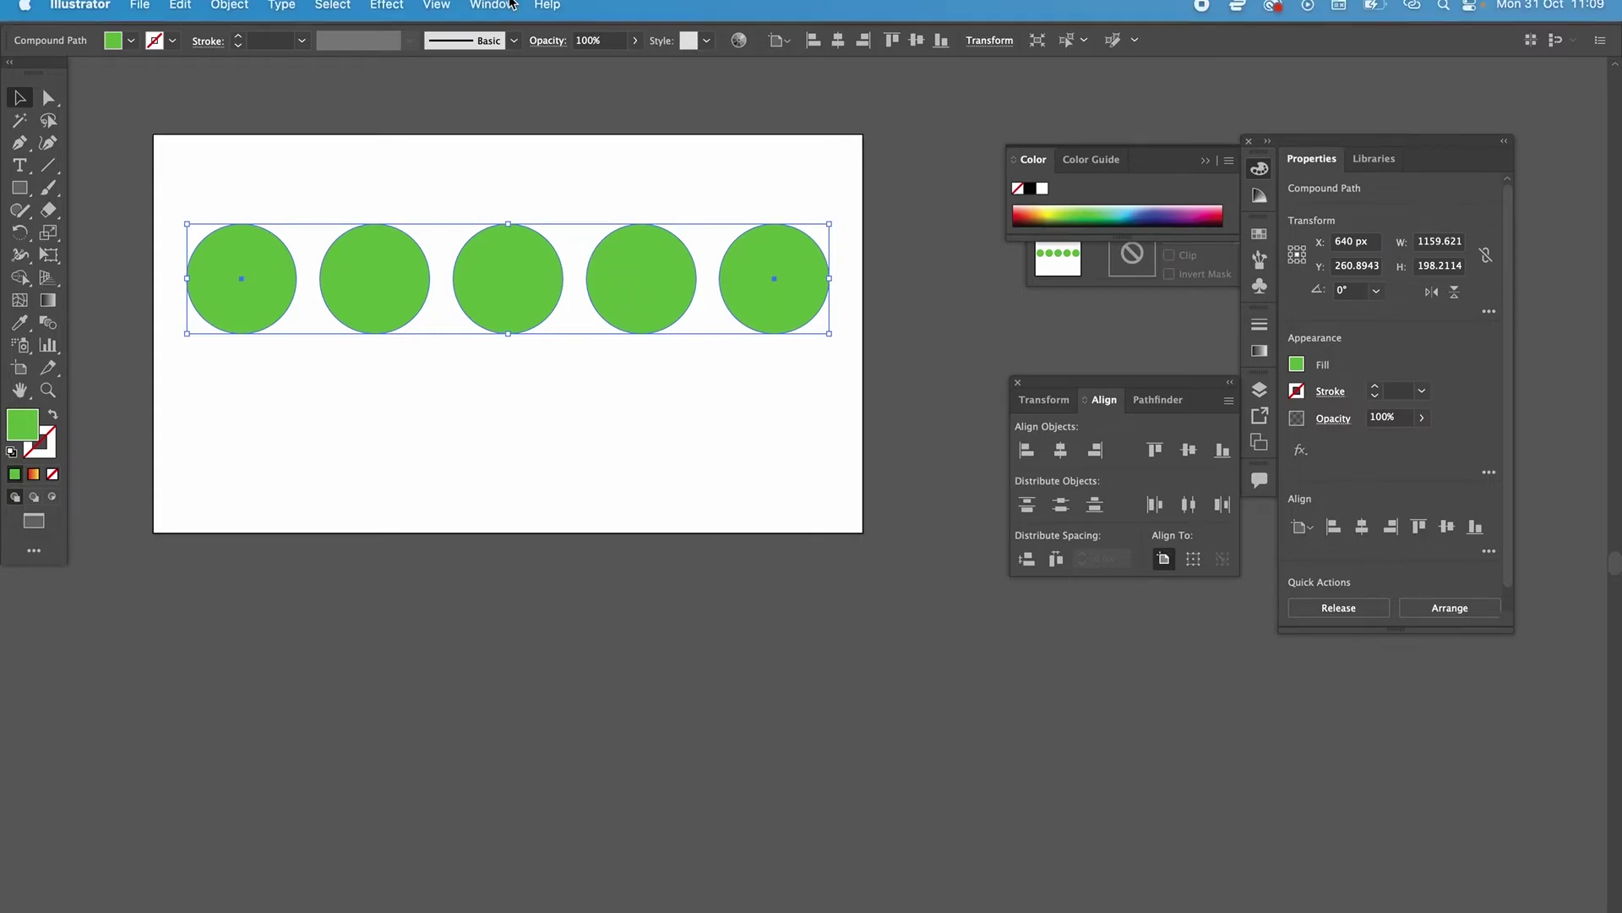
# Step: Apply a 0° linear red-to-yellow gradient to the compound path from the Gradient panel
pyautogui.click(493, 12)
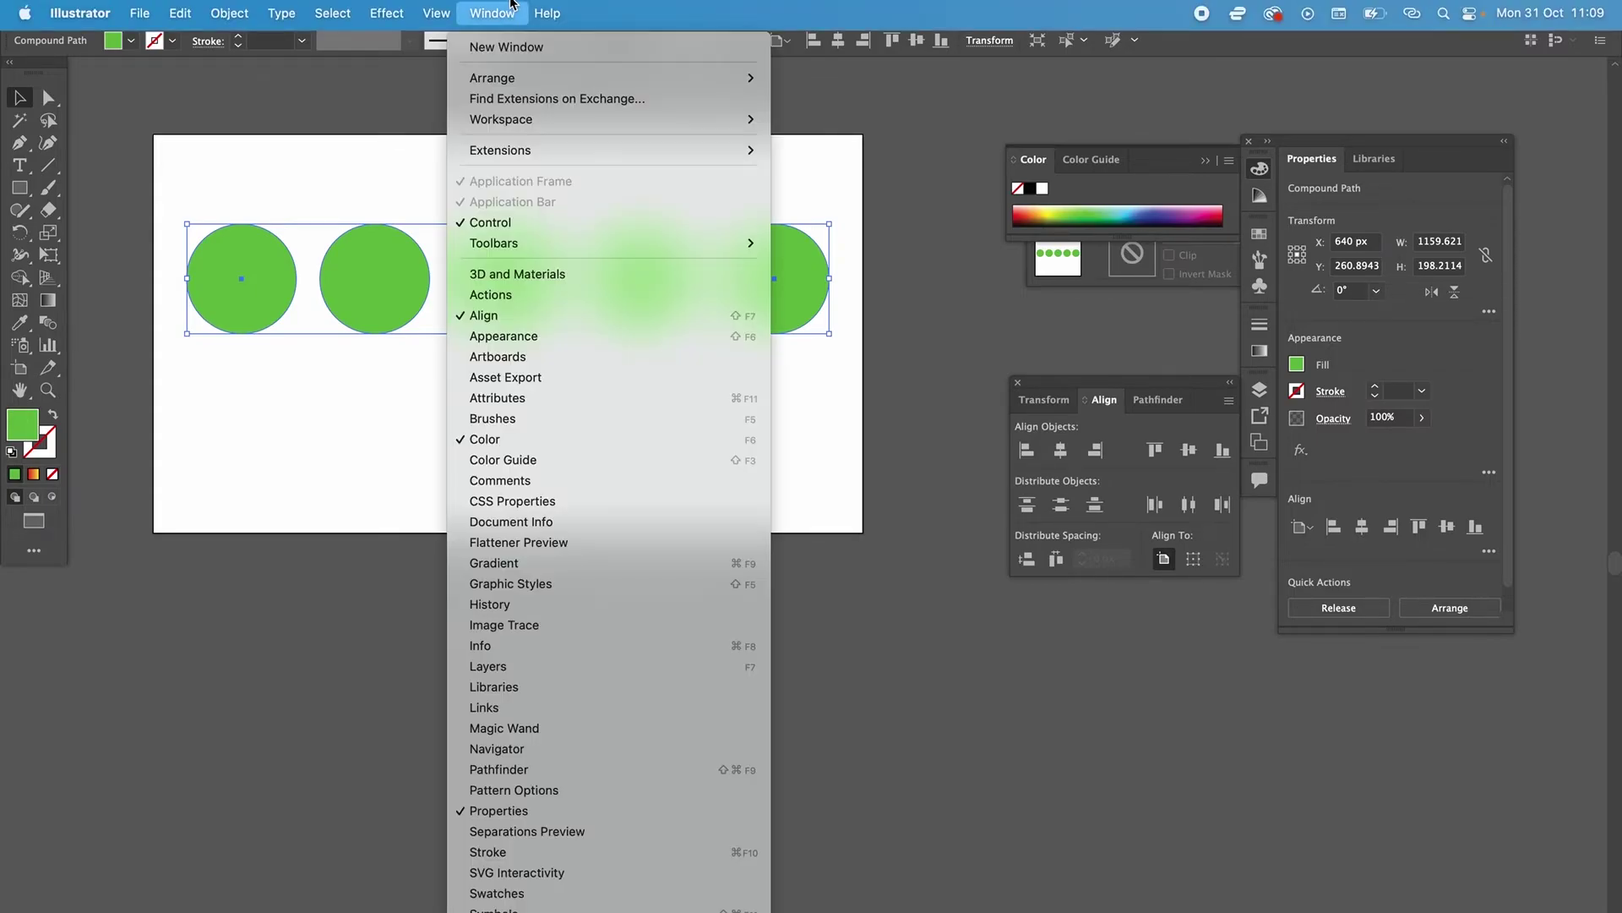
pyautogui.click(544, 562)
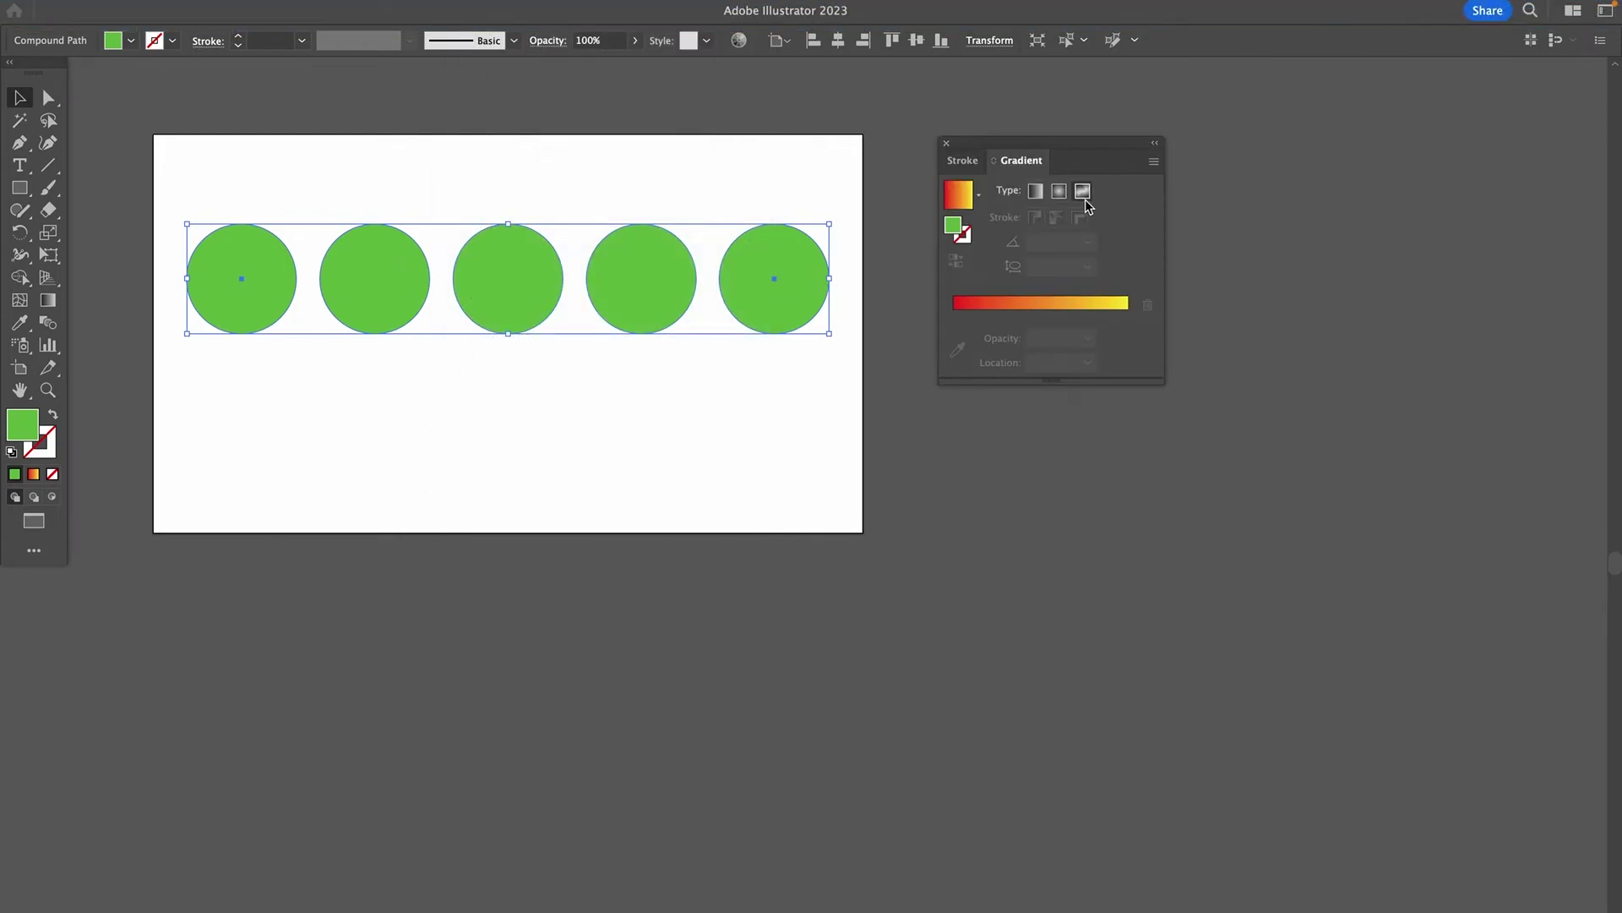
pyautogui.press('super+shift+b')
pyautogui.press('super+shift+b')
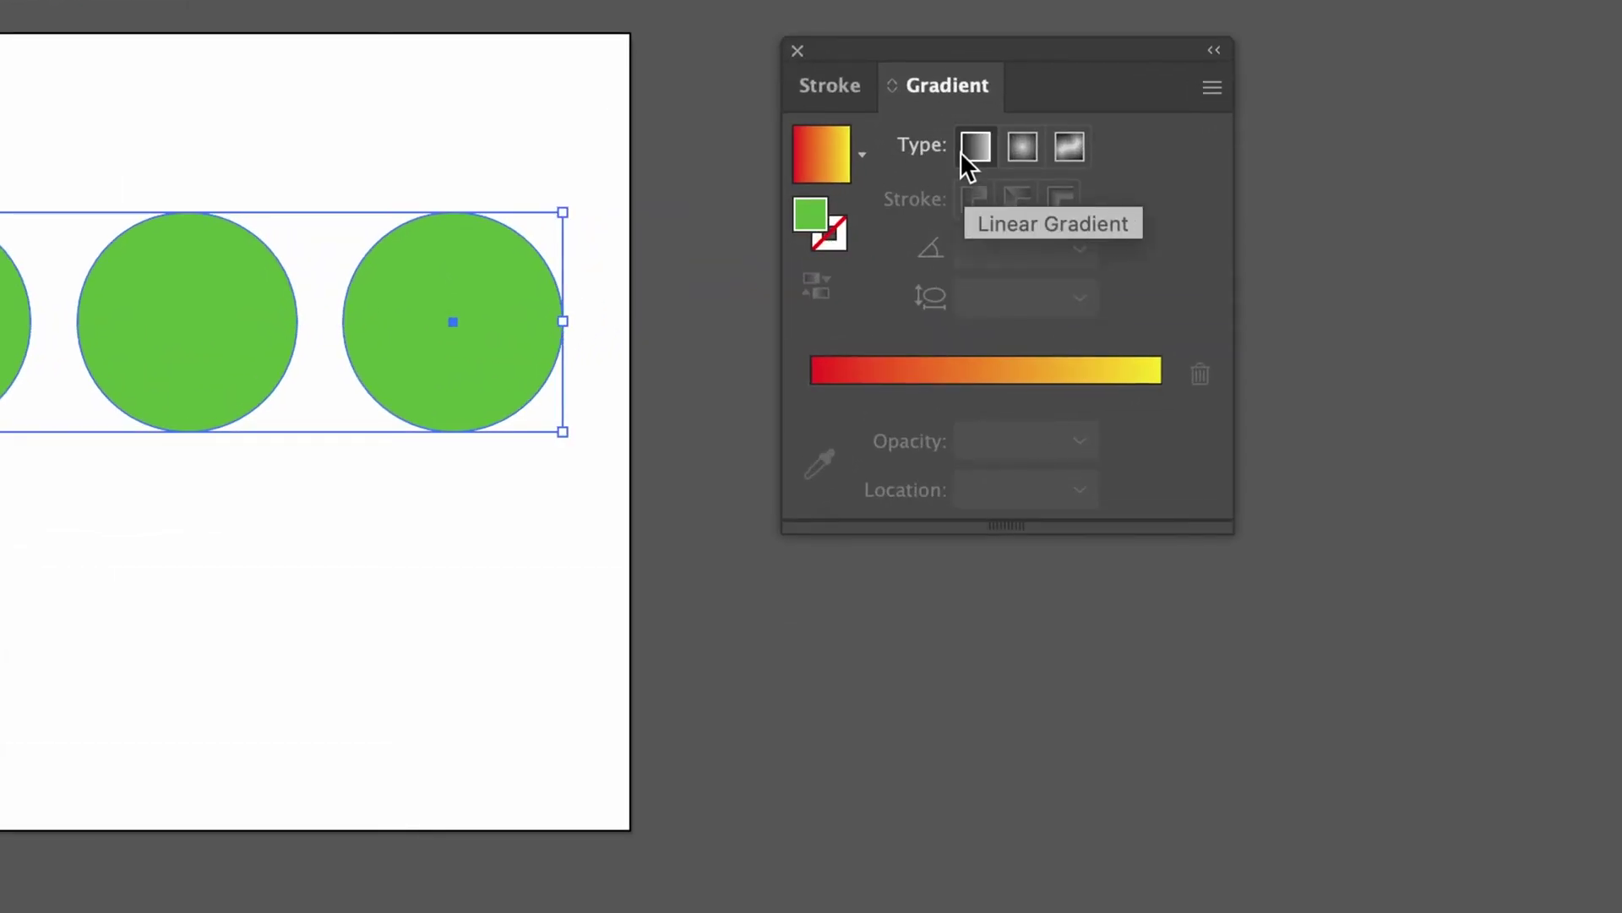
pyautogui.click(964, 153)
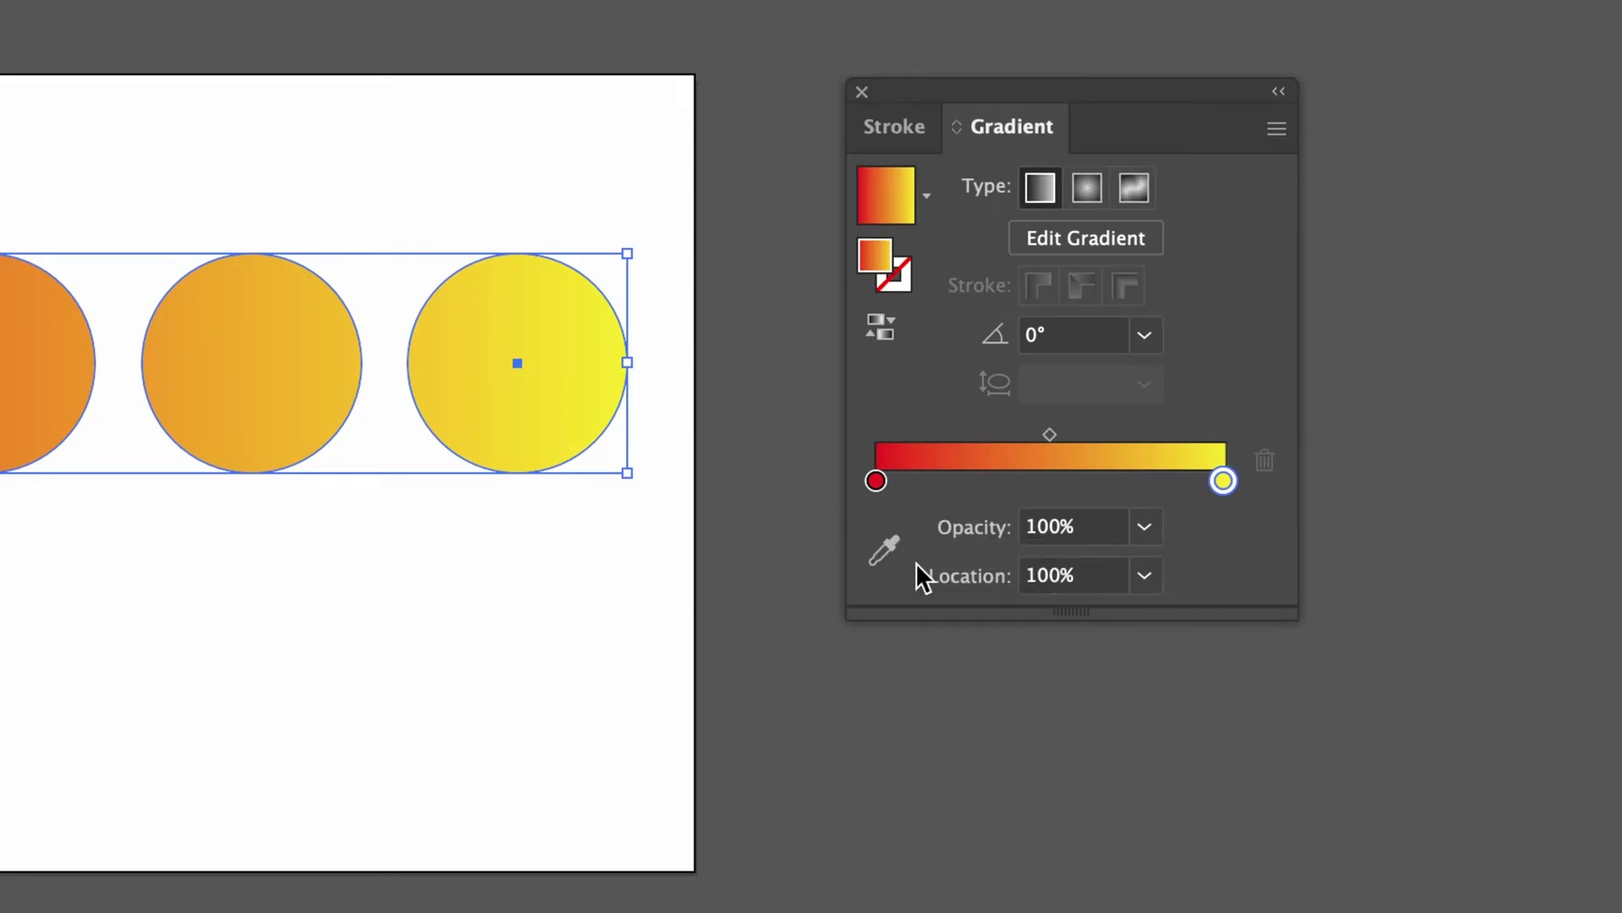
# Step: Recolour the gradient stops: green on the left stop, magenta on the right stop
pyautogui.doubleClick(879, 480)
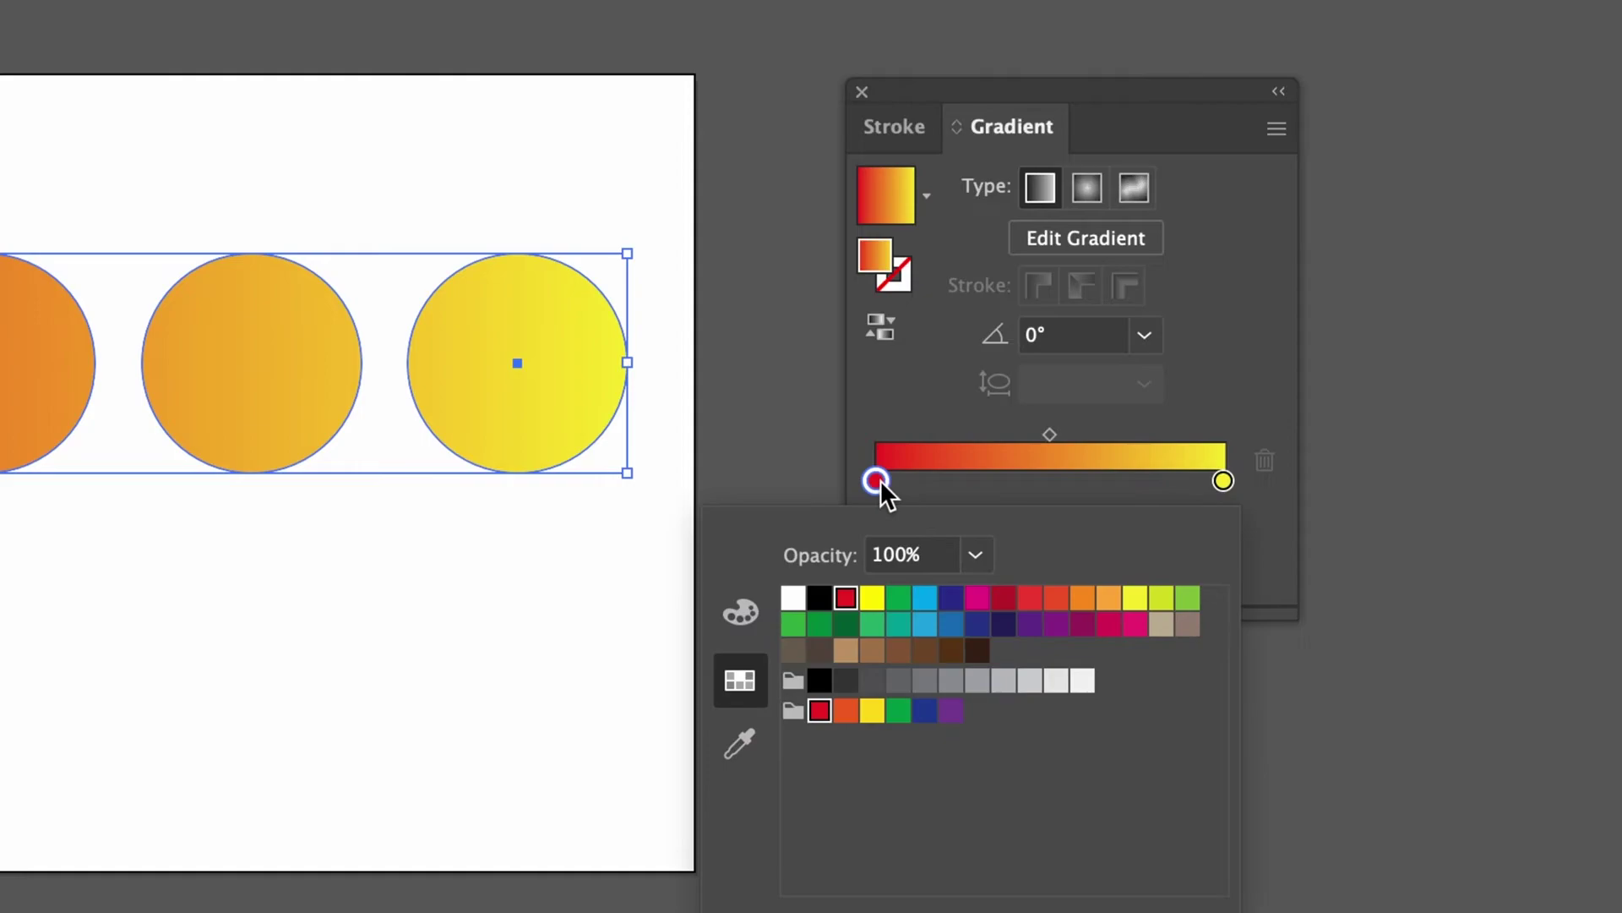
pyautogui.click(898, 598)
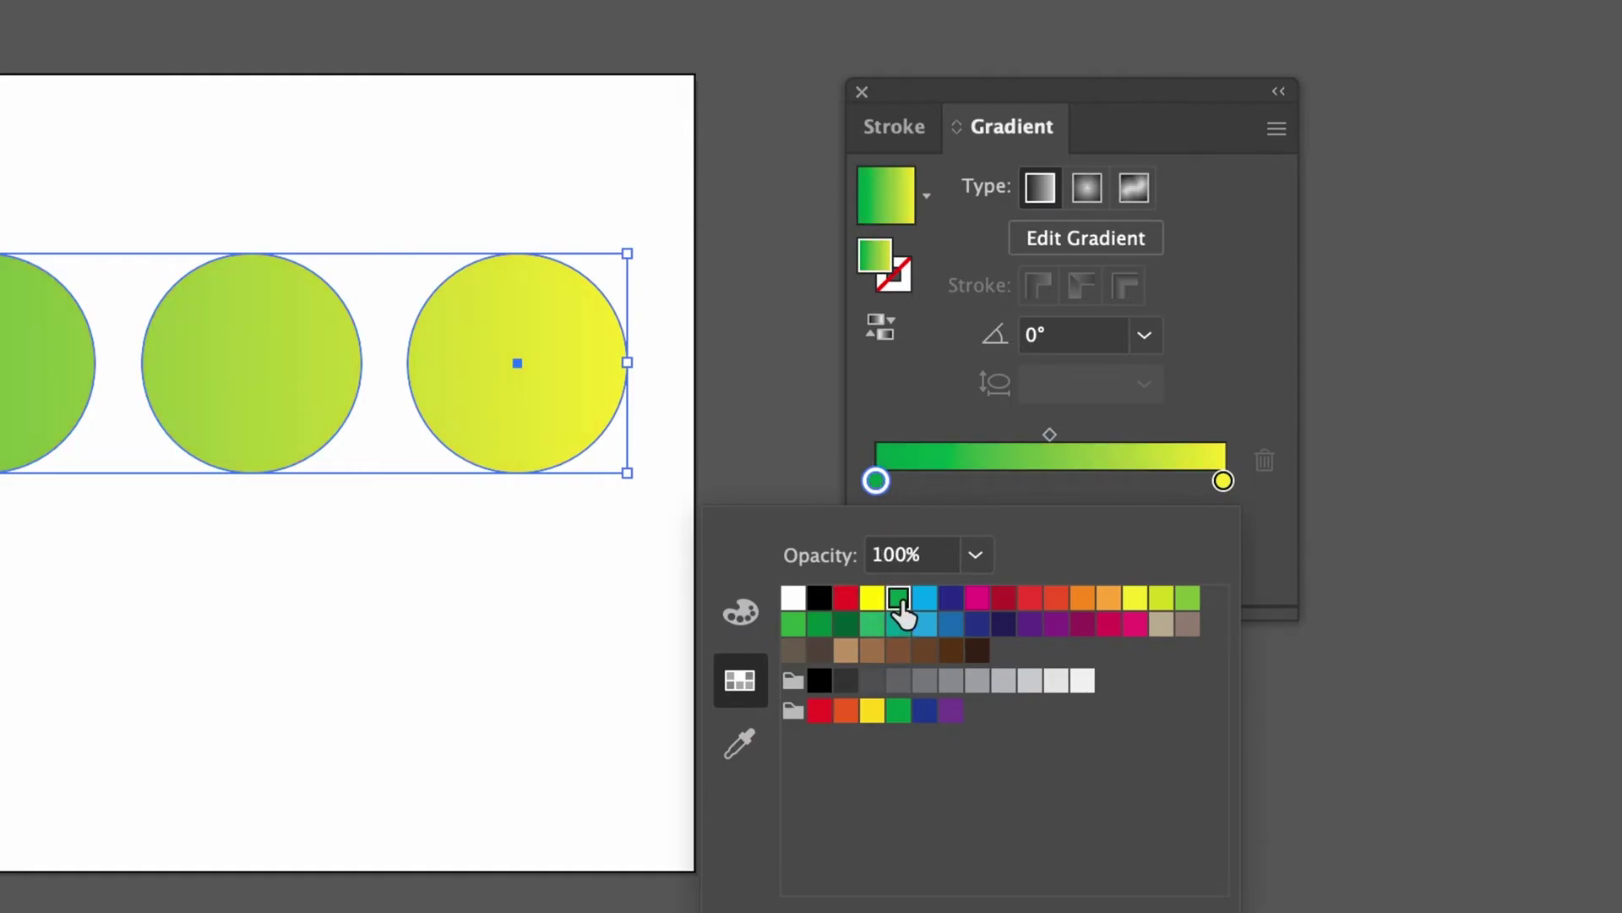
pyautogui.press('Escape')
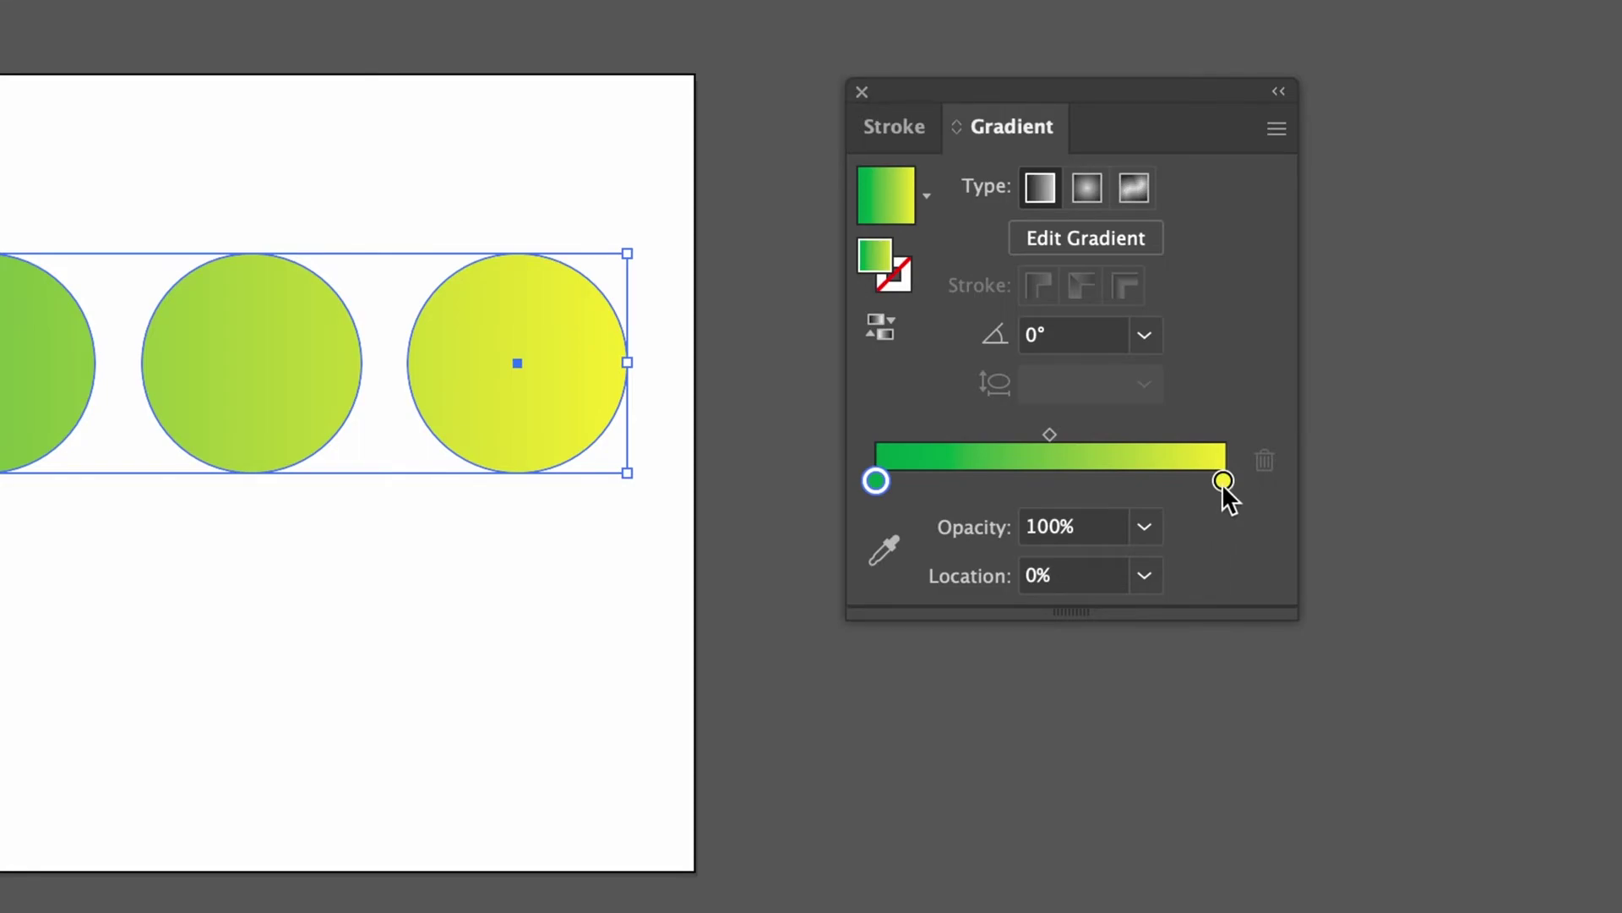
pyautogui.doubleClick(1223, 481)
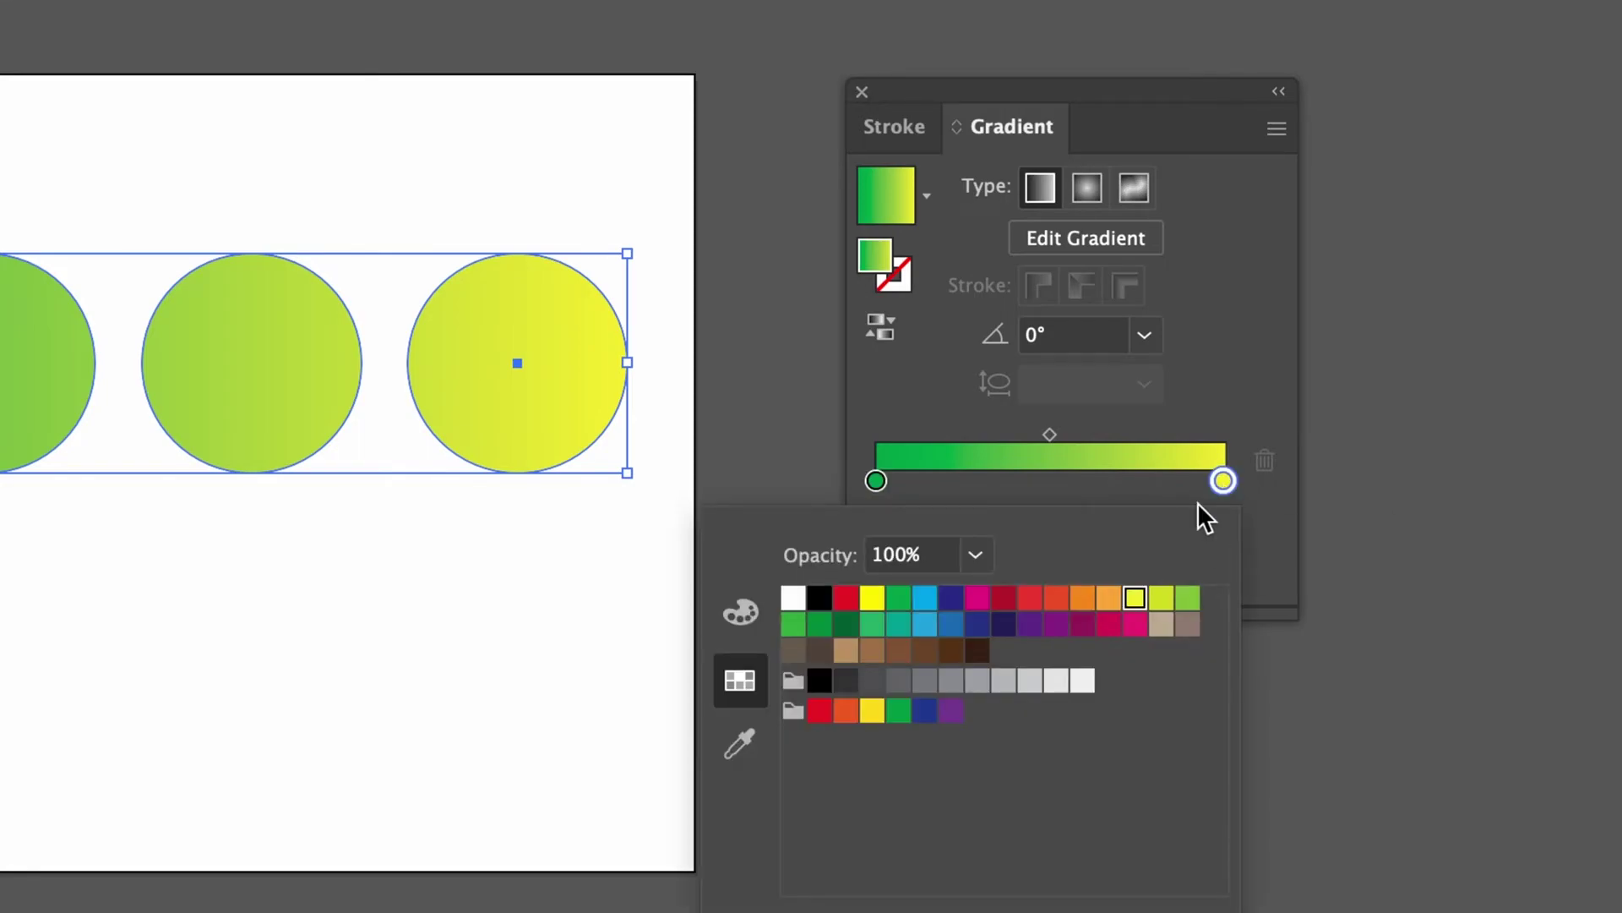
pyautogui.click(978, 598)
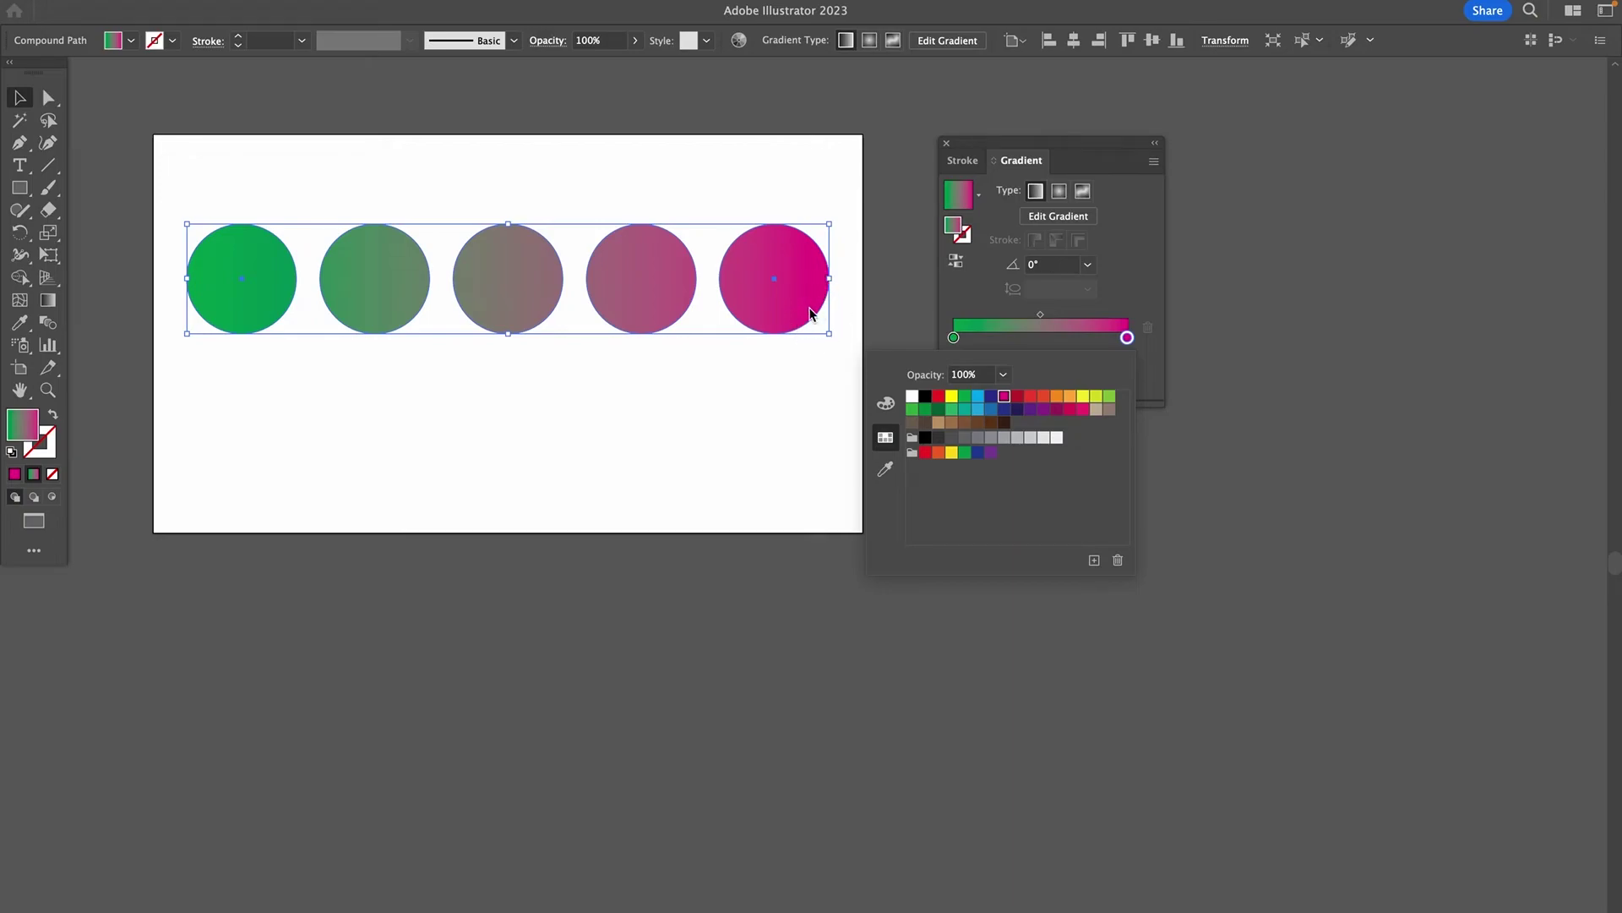
# Step: Add two new colour stops to the gradient slider at about 23% and 53%
pyautogui.click(954, 338)
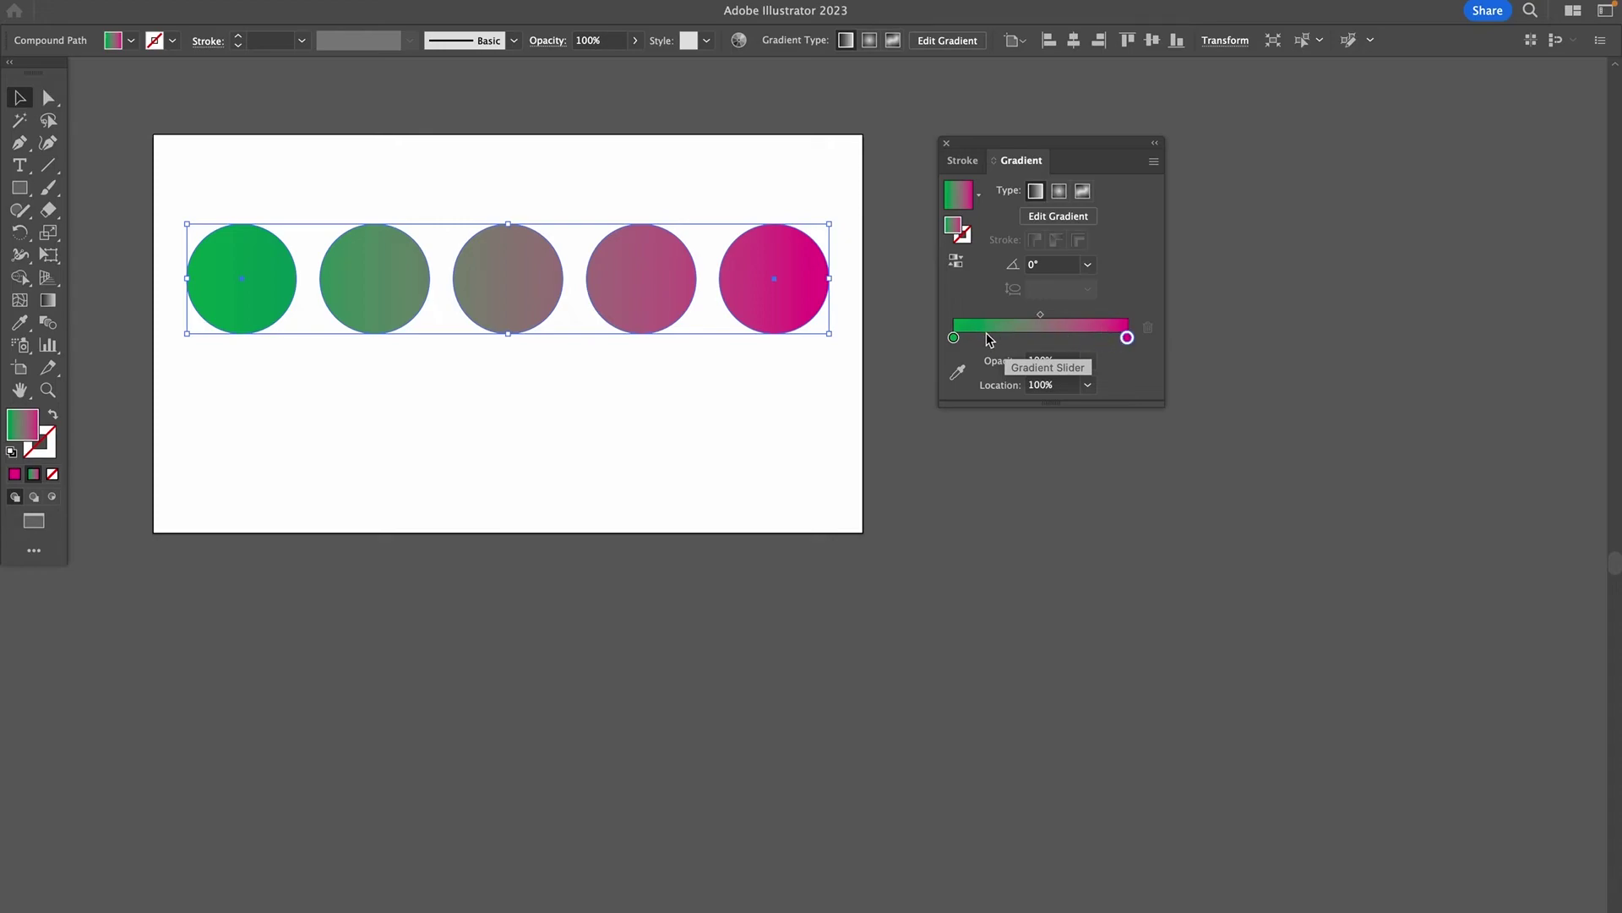
pyautogui.click(992, 338)
pyautogui.click(1047, 338)
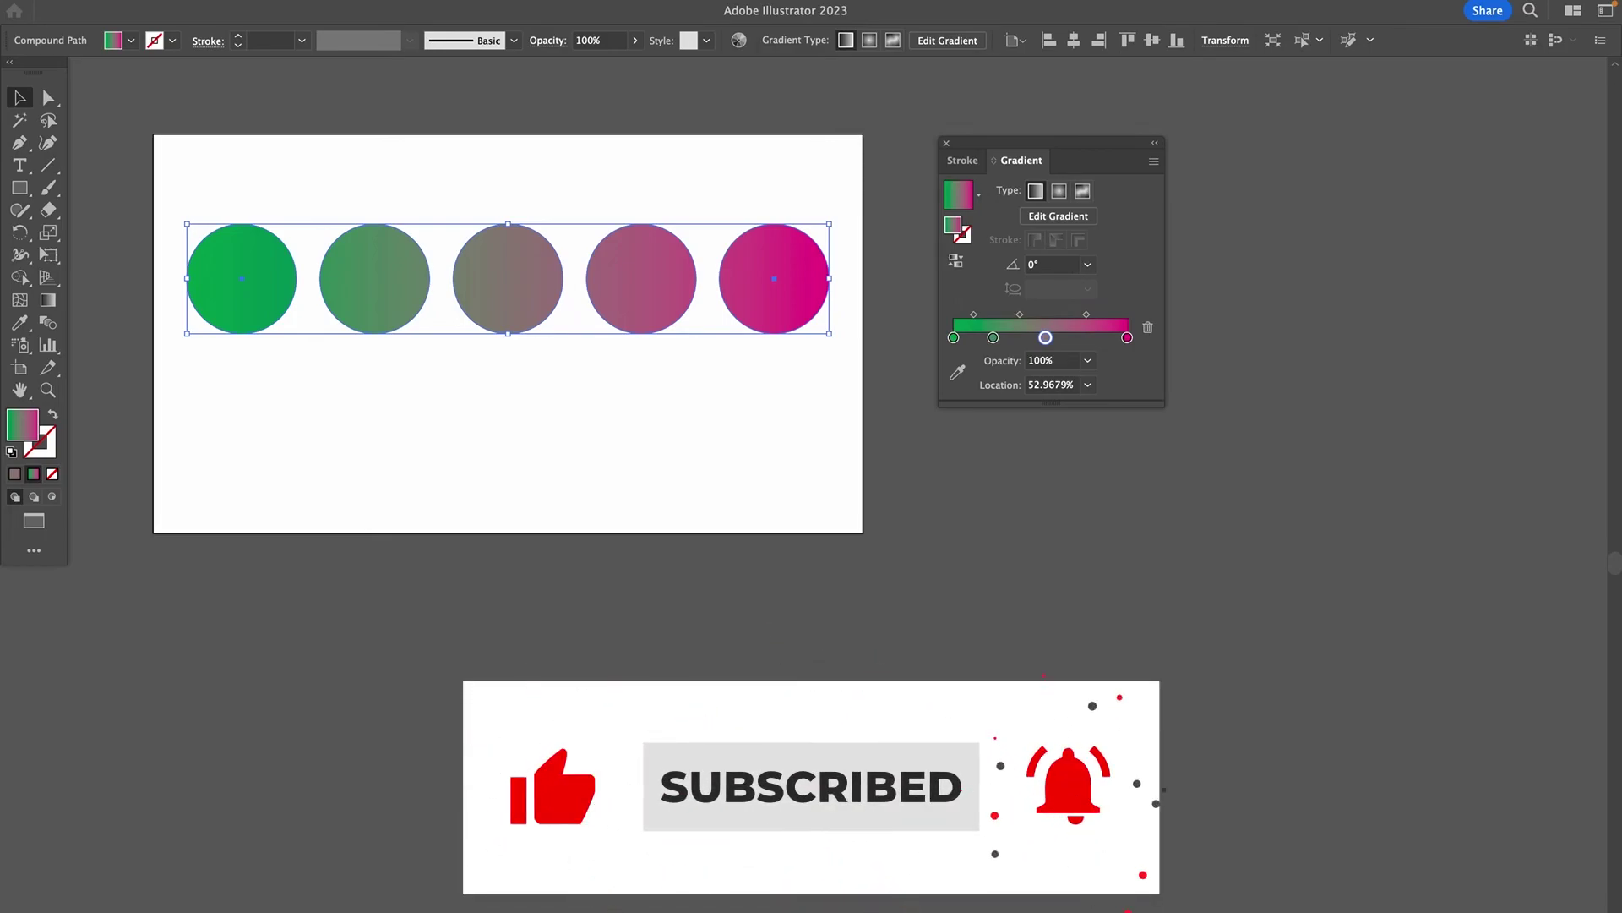
# Step: Hide the toolbar, control bar and all panels with Tab, leaving only the circles visible
pyautogui.press('Tab')
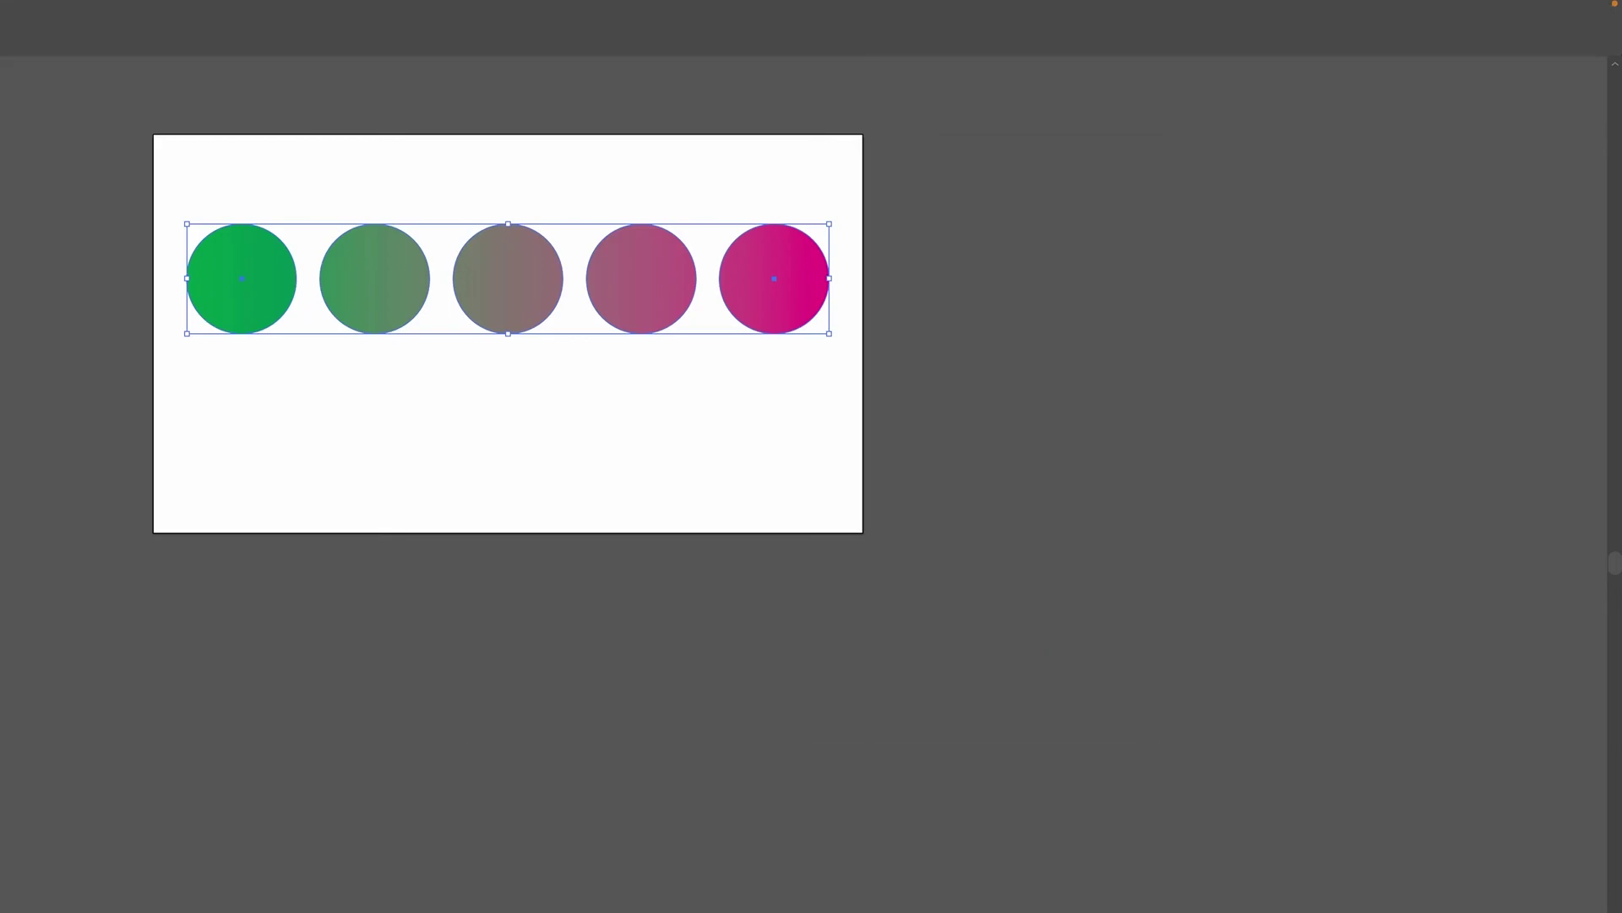